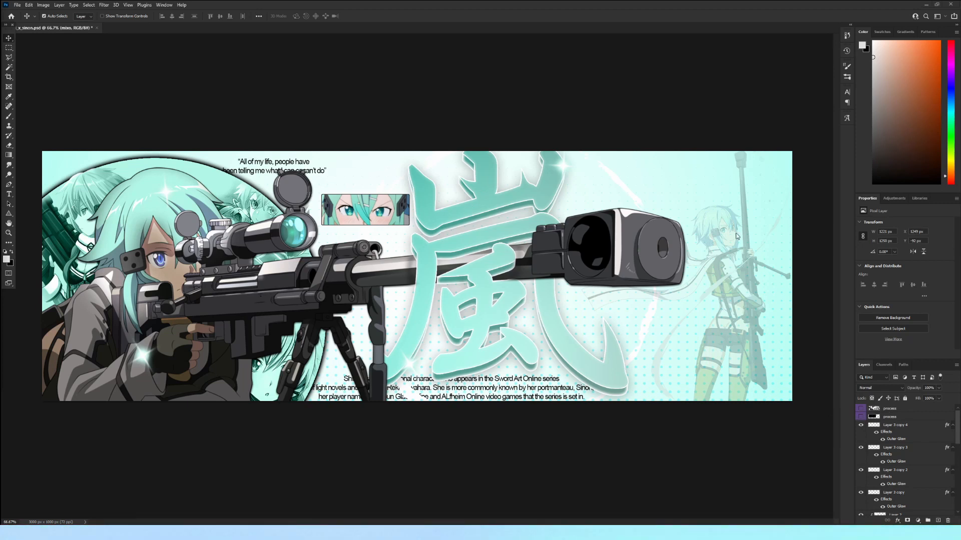
# Reposition the framed close-up of the character's eyes on the banner, shifting it toward the large kanji.
pyautogui.click(343, 207)
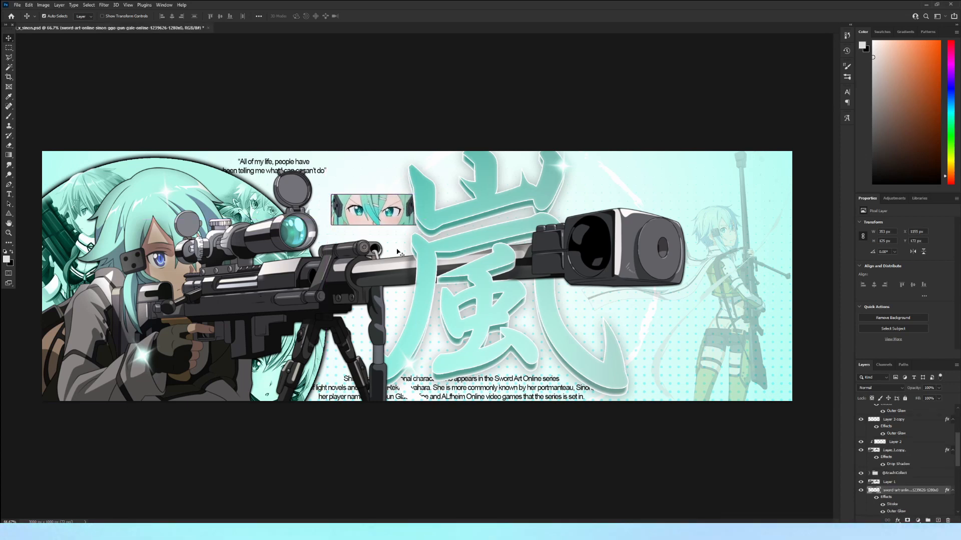
pyautogui.moveTo(258, 215); pyautogui.dragTo(353, 190)
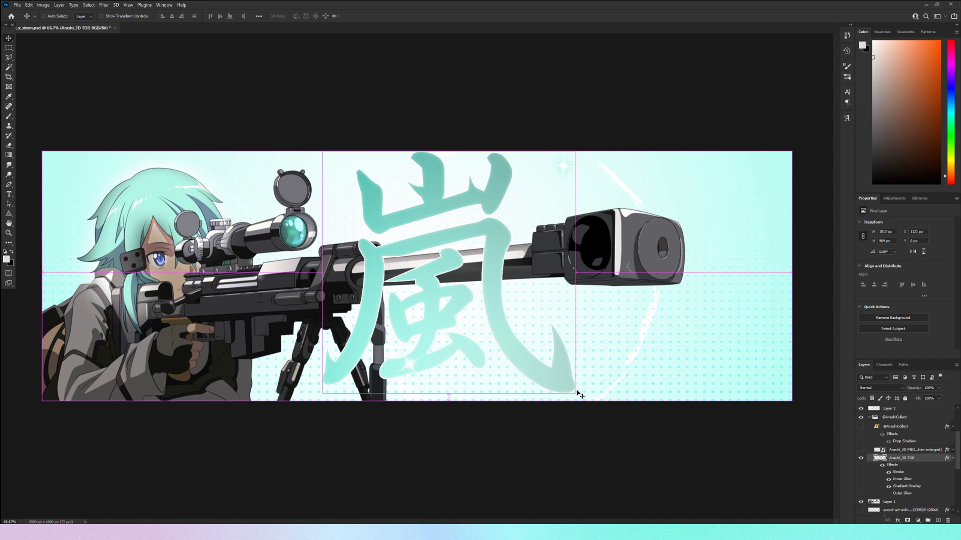
# Scale the large kanji down to about 754 × 721 px and place it over the rifle barrel near the banner's middle.
pyautogui.hotkey('ctrl', 't')
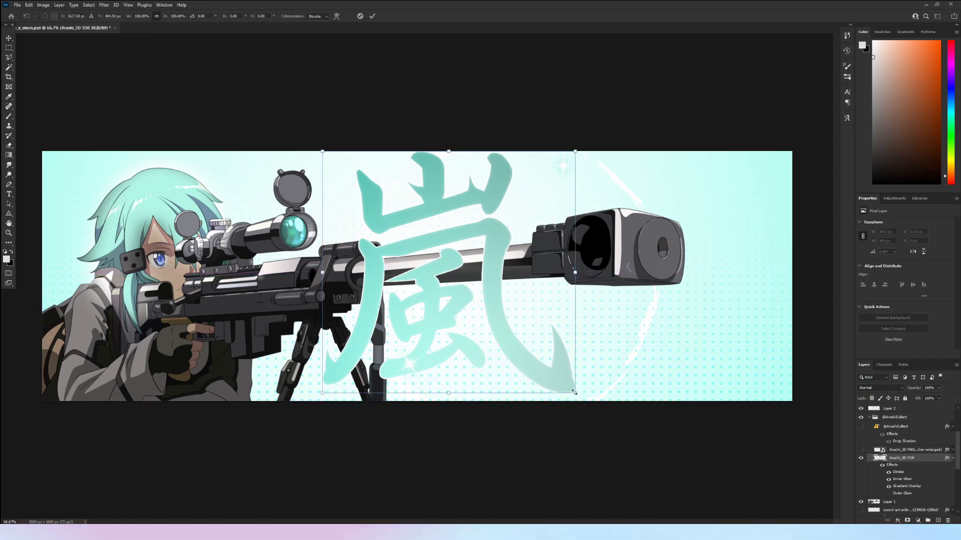
pyautogui.moveTo(575, 396); pyautogui.dragTo(539, 361)
pyautogui.moveTo(503, 335); pyautogui.dragTo(484, 338)
pyautogui.press('Return')
pyautogui.scroll(3, 461, 250)
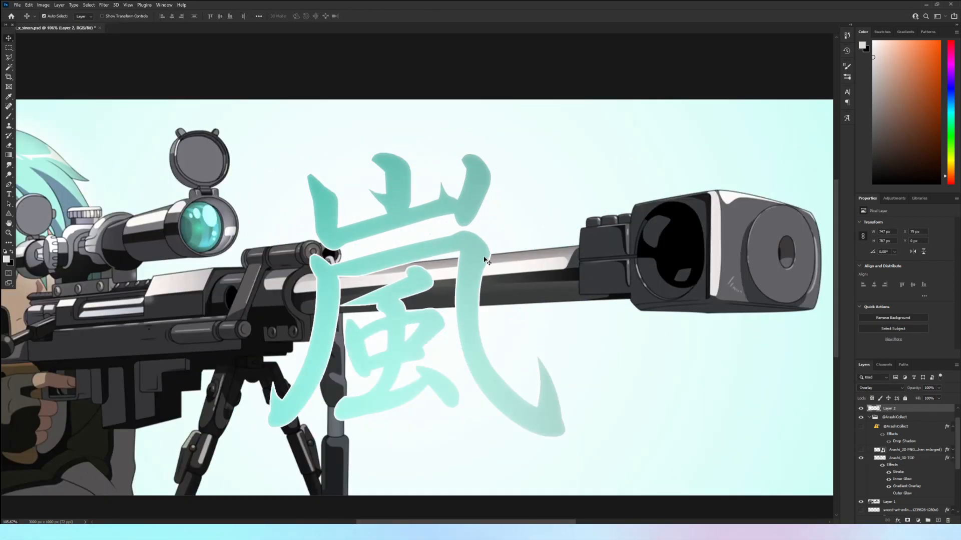
pyautogui.scroll(-3, 457, 268)
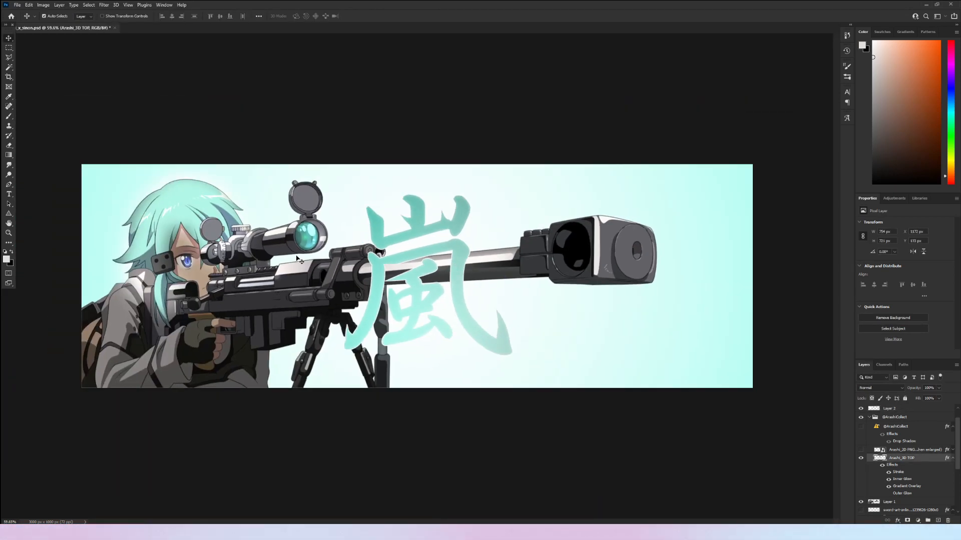
pyautogui.click(174, 256)
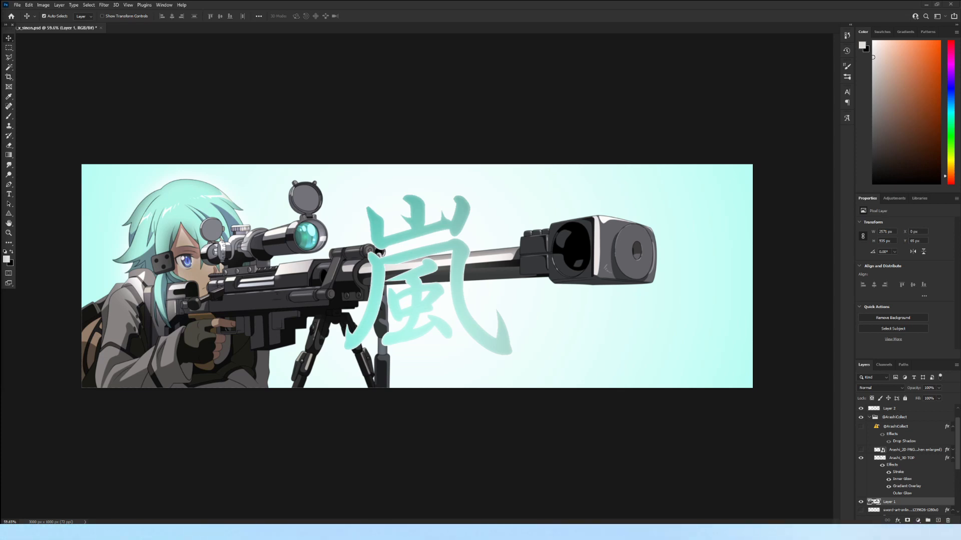
pyautogui.click(7, 259)
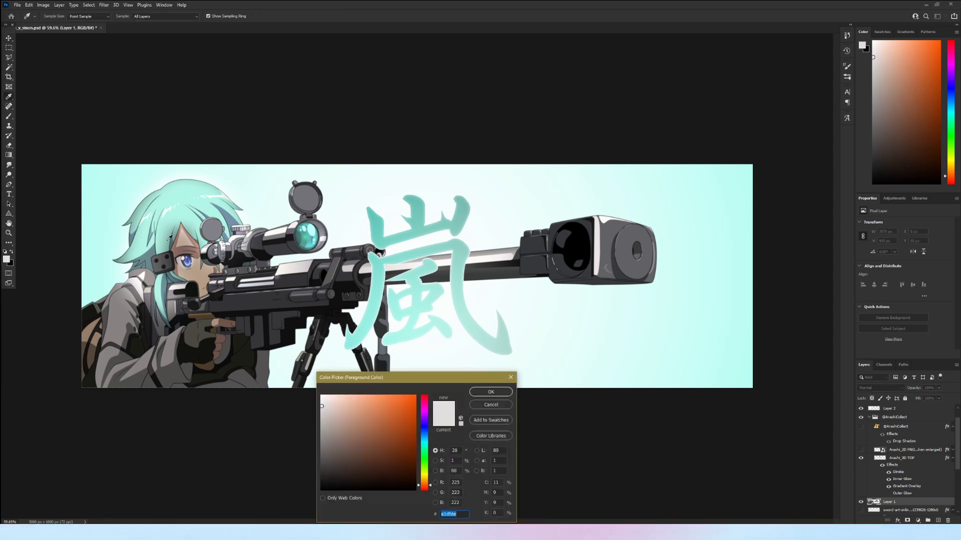
pyautogui.click(490, 392)
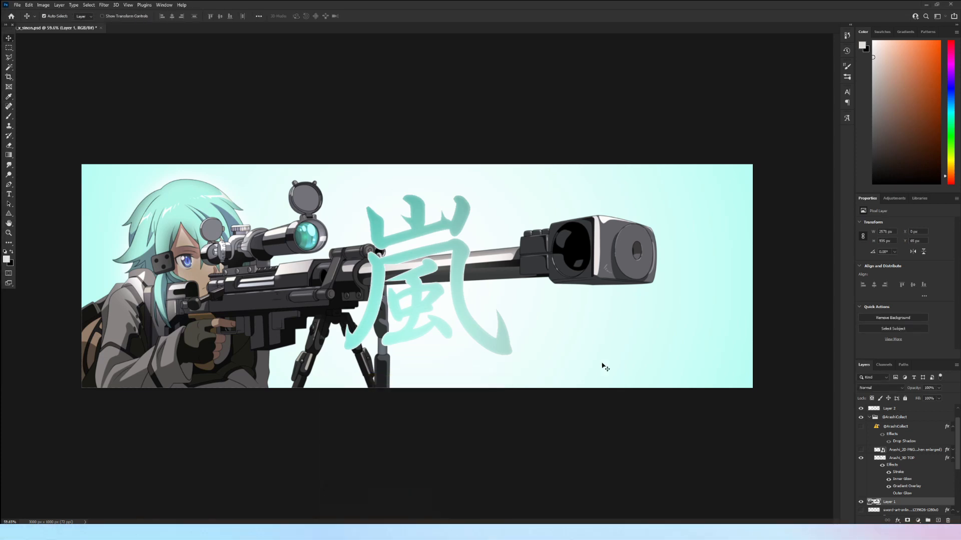
# Select the gradient background layer and add a new layer directly above it.
pyautogui.press('v')
pyautogui.moveTo(592, 356); pyautogui.dragTo(589, 287)
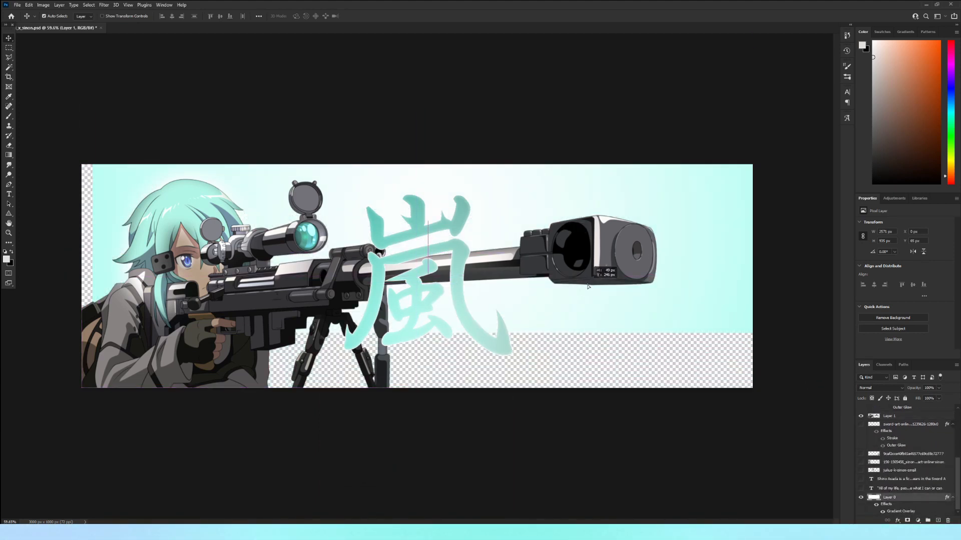
pyautogui.click(938, 521)
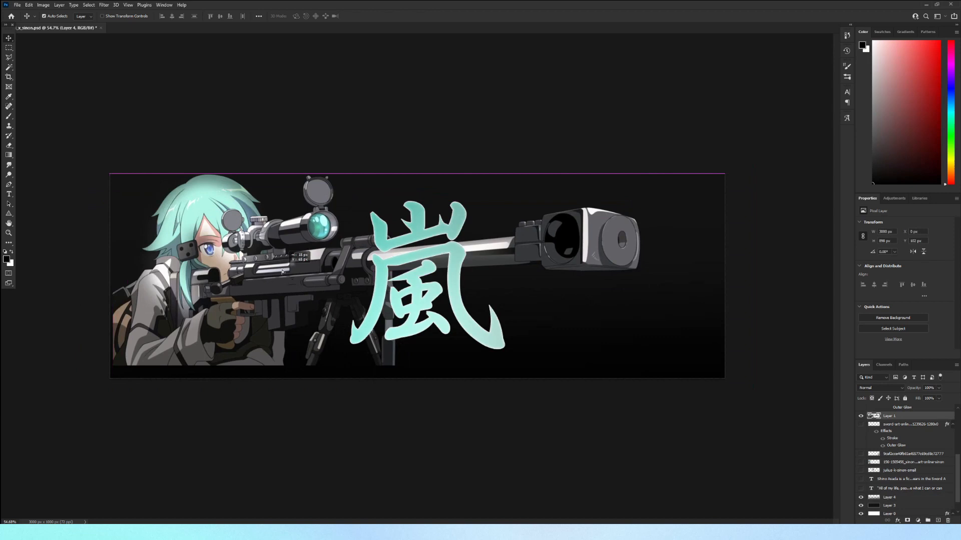
# Scale the sniper character down proportionally and place it in the banner's lower-left corner.
pyautogui.moveTo(250, 286); pyautogui.dragTo(426, 310)
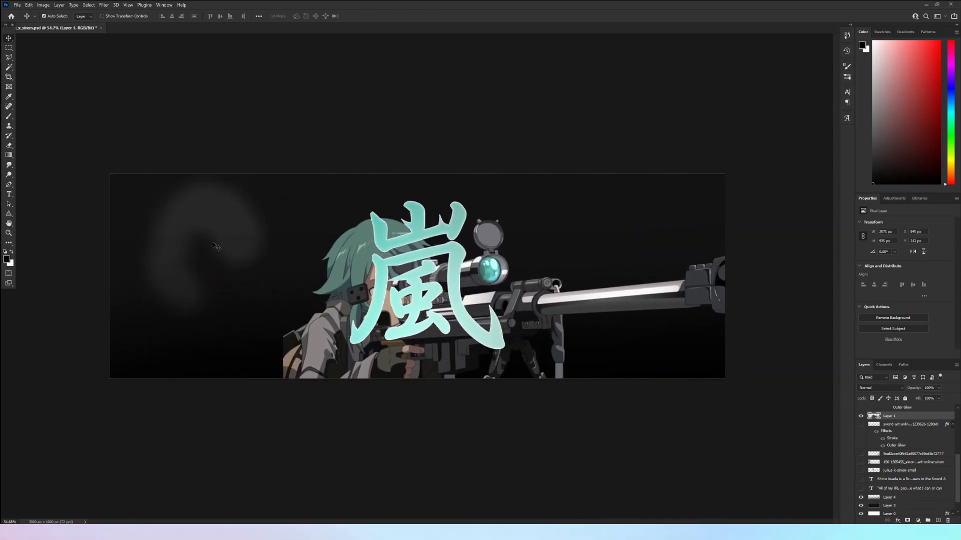
pyautogui.moveTo(260, 230); pyautogui.dragTo(212, 262)
pyautogui.hotkey('ctrl', 't')
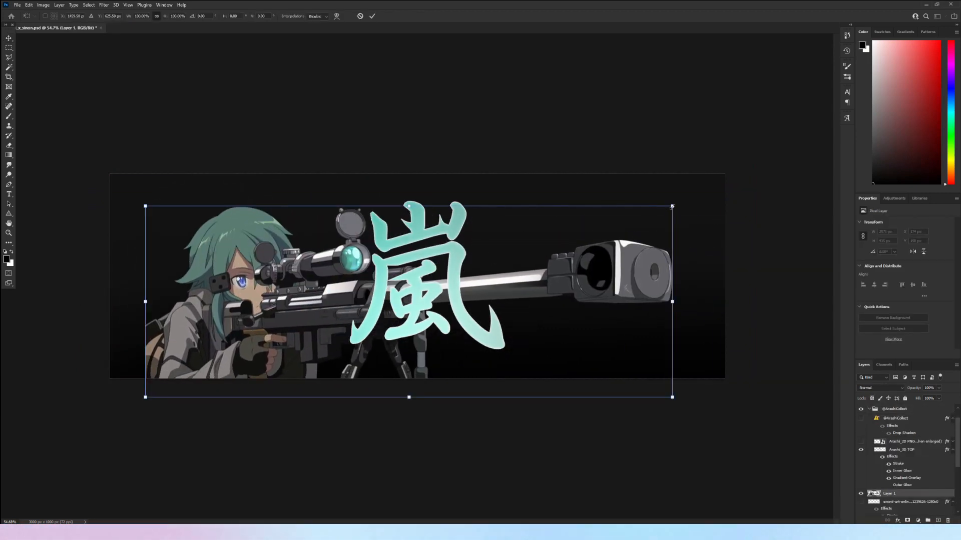
pyautogui.moveTo(672, 207); pyautogui.dragTo(584, 238)
pyautogui.moveTo(597, 215); pyautogui.dragTo(591, 202)
pyautogui.moveTo(530, 296); pyautogui.dragTo(471, 276)
pyautogui.press('Return')
pyautogui.scroll(-2, 468, 276)
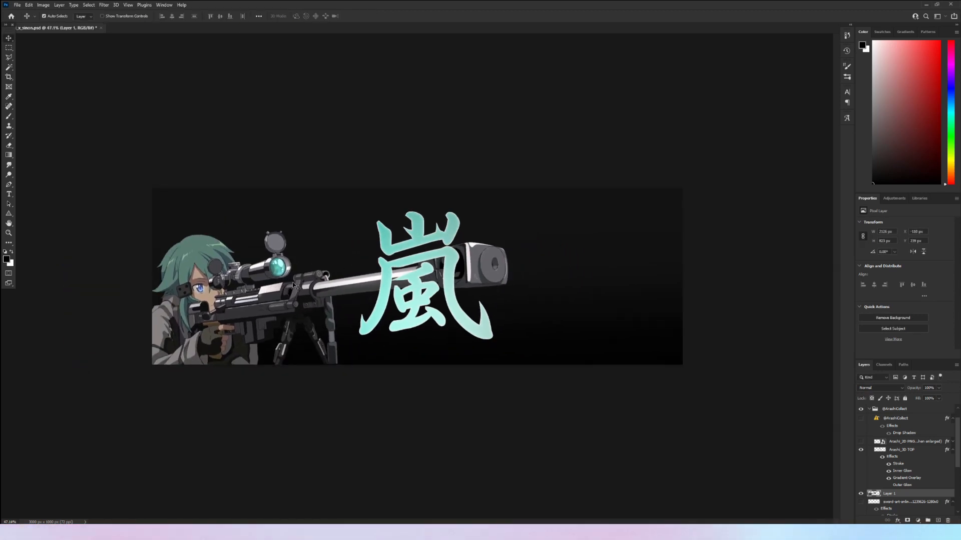
# Center the kanji on the banner's crossing guides.
pyautogui.scroll(3, 358, 311)
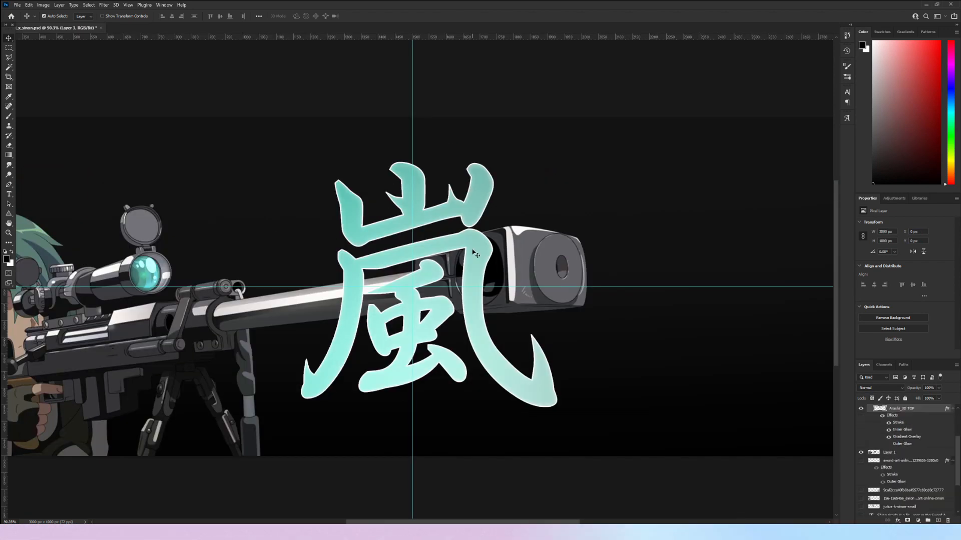
pyautogui.moveTo(471, 252); pyautogui.dragTo(453, 252)
pyautogui.press('Return')
pyautogui.scroll(-4, 452, 252)
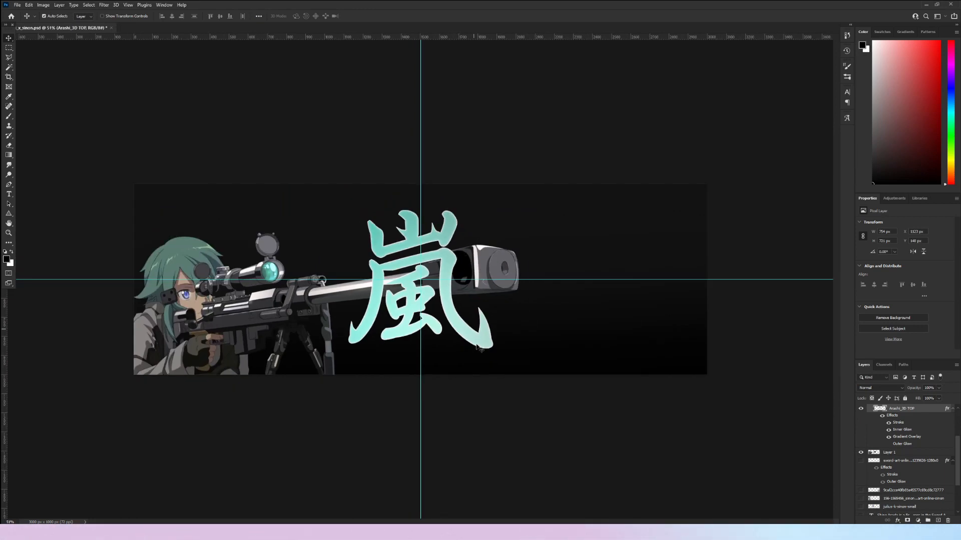
# Shift the kanji horizontally to X 1175 px, slightly right of the vertical center guide.
pyautogui.scroll(5, 490, 335)
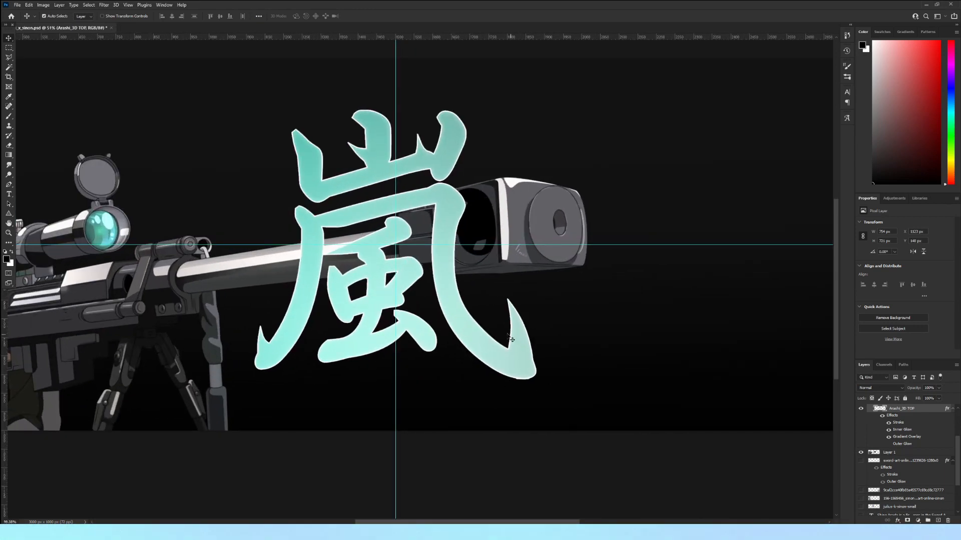
pyautogui.scroll(6, 513, 280)
pyautogui.scroll(-4, 475, 395)
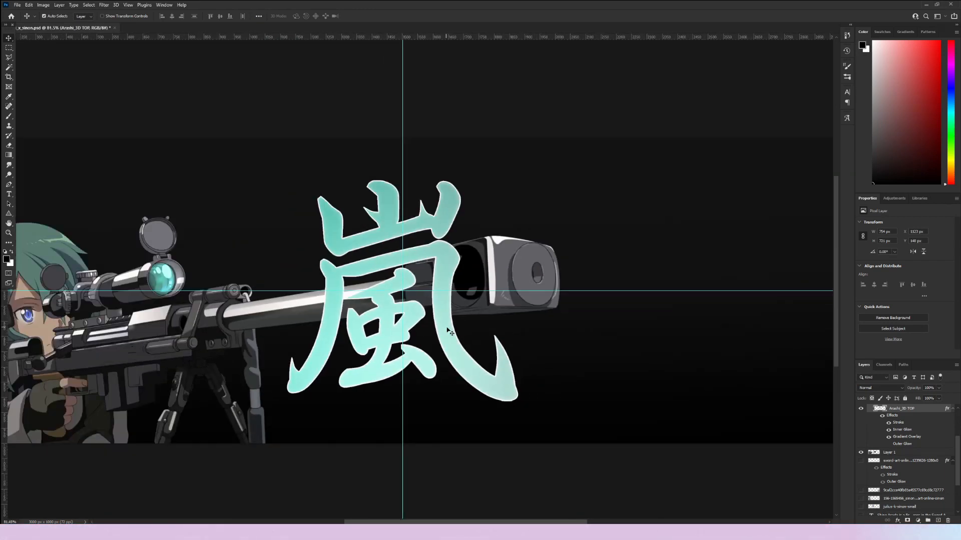
pyautogui.moveTo(448, 331); pyautogui.dragTo(465, 331)
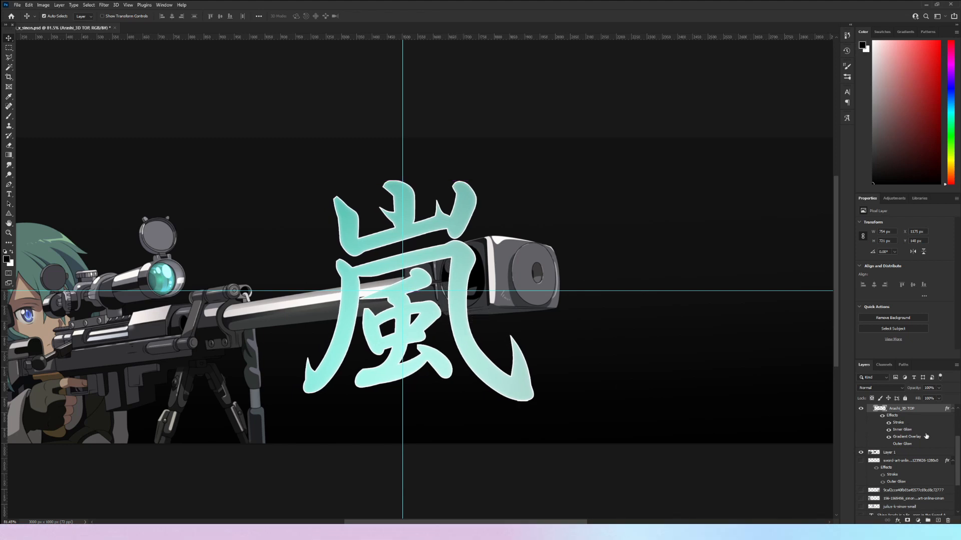
# Turn off the Stroke, Inner Glow and Gradient Overlay effects in the kanji's layer style.
pyautogui.doubleClick(932, 411)
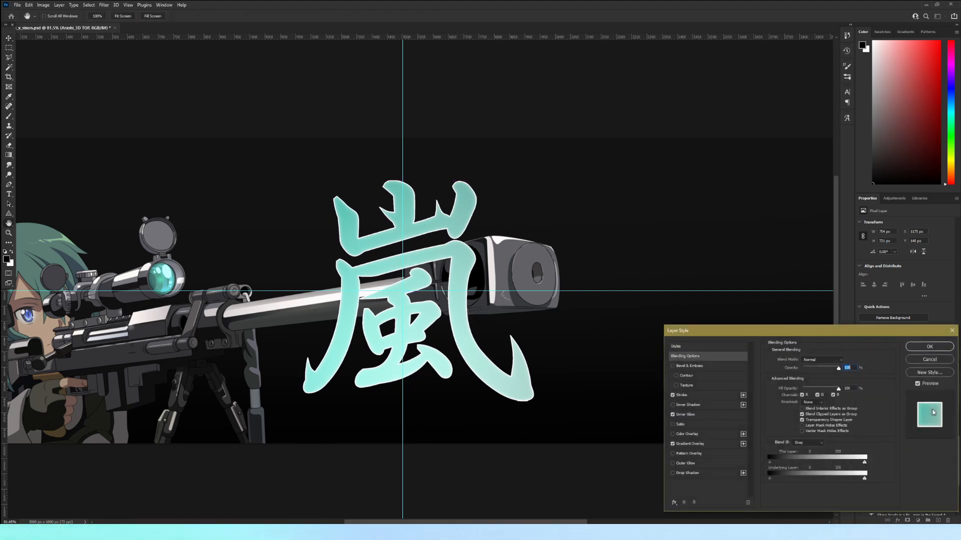
pyautogui.click(672, 395)
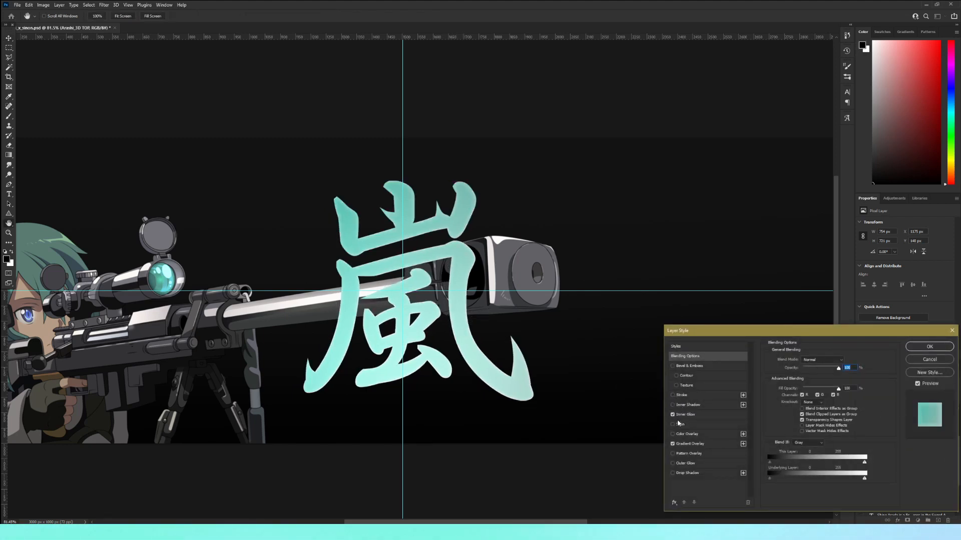
pyautogui.click(674, 414)
pyautogui.click(673, 444)
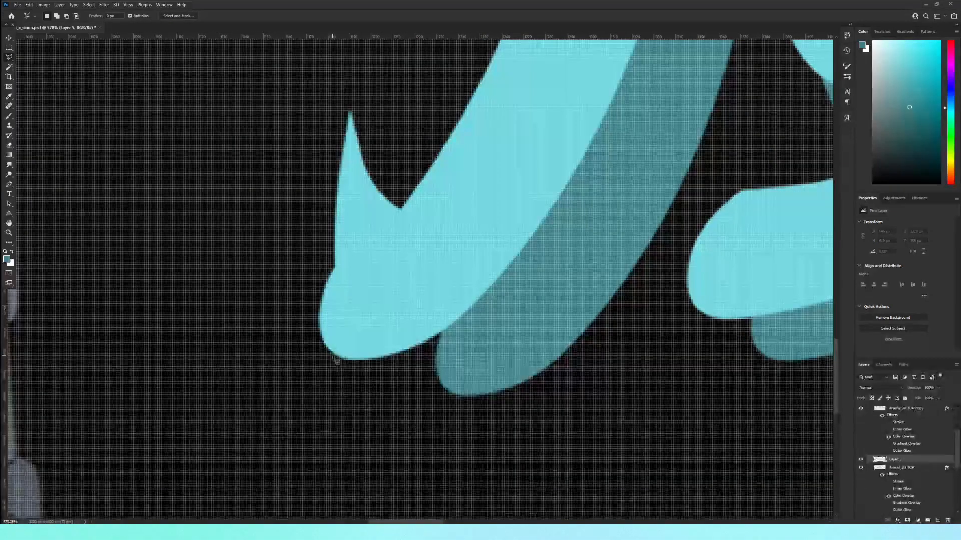
# Fill the gap between the front and rear faces at the kanji's lower-left stroke end with dark teal on Layer 5.
pyautogui.click(335, 357)
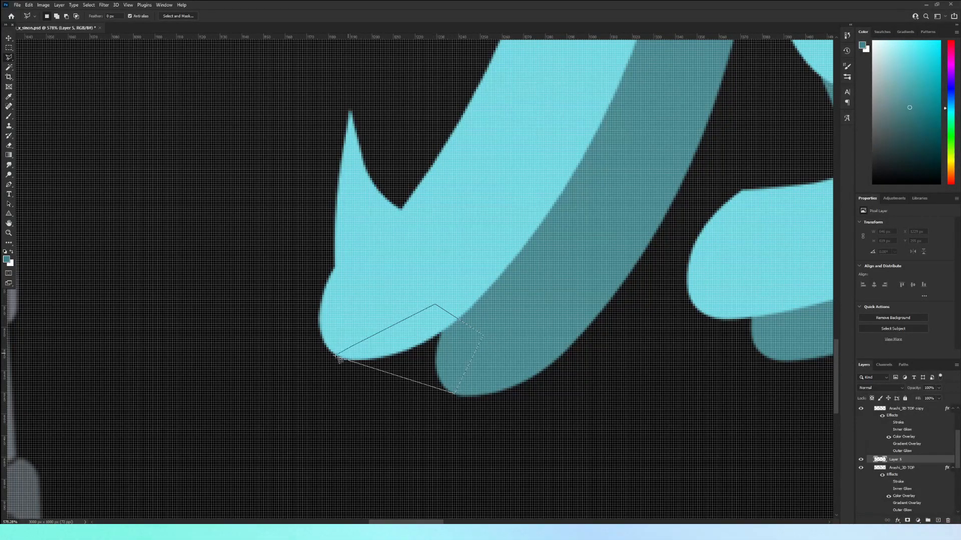
pyautogui.hotkey('alt', 'BackSpace')
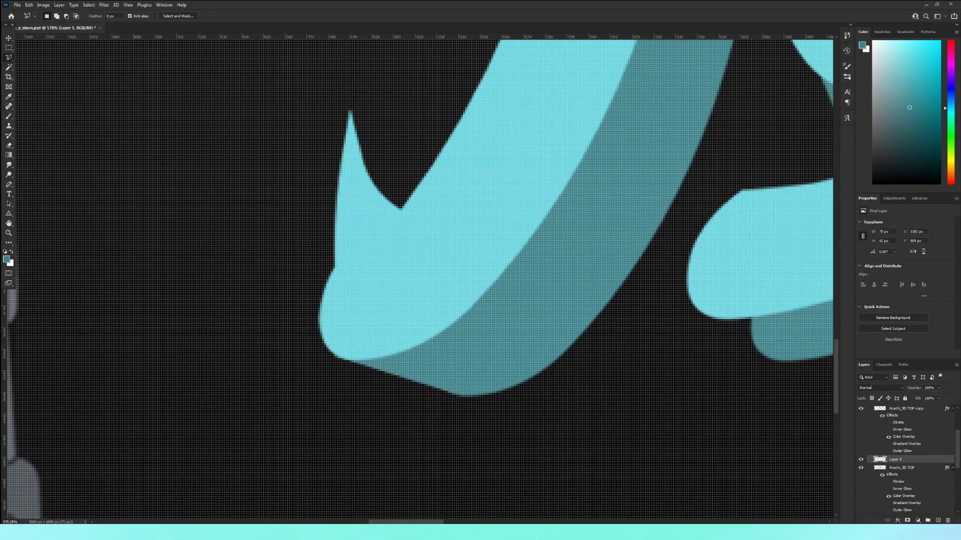
pyautogui.scroll(-1, 415, 170)
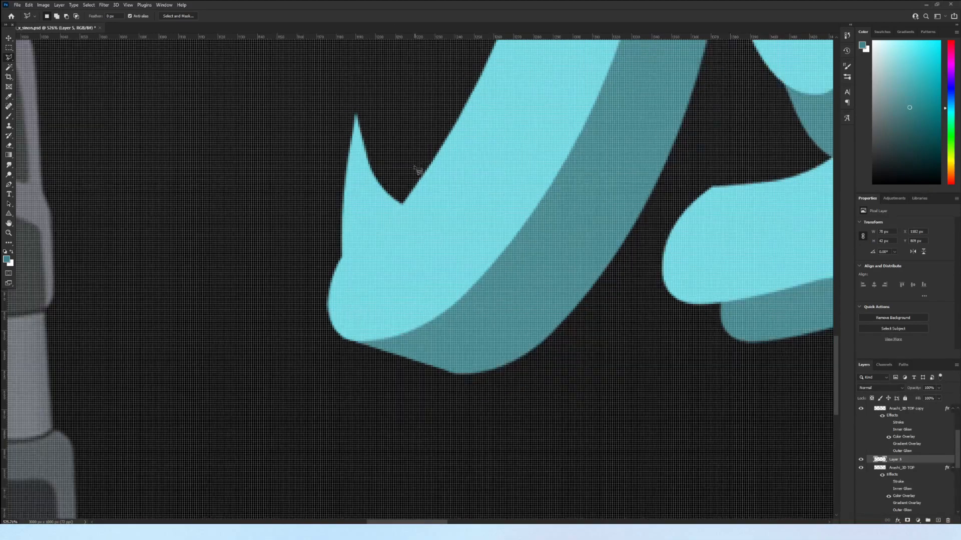
# Outline the extrusion gap at the pointed hook of the kanji's lower-left stroke with the Polygonal Lasso.
pyautogui.click(422, 194)
pyautogui.click(379, 230)
pyautogui.click(355, 116)
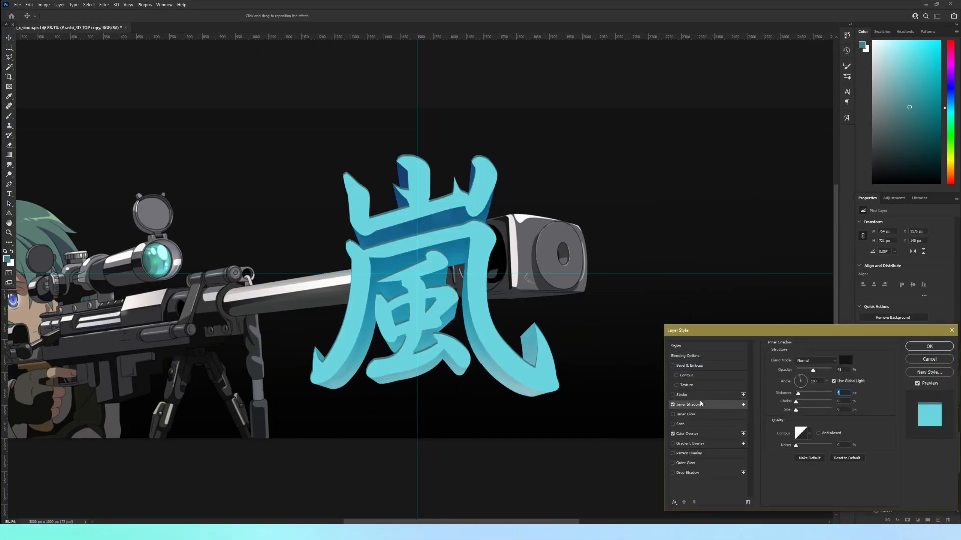
# Add a Stroke effect to the top kanji copy, positioned Outside and colored bright cyan.
pyautogui.click(699, 396)
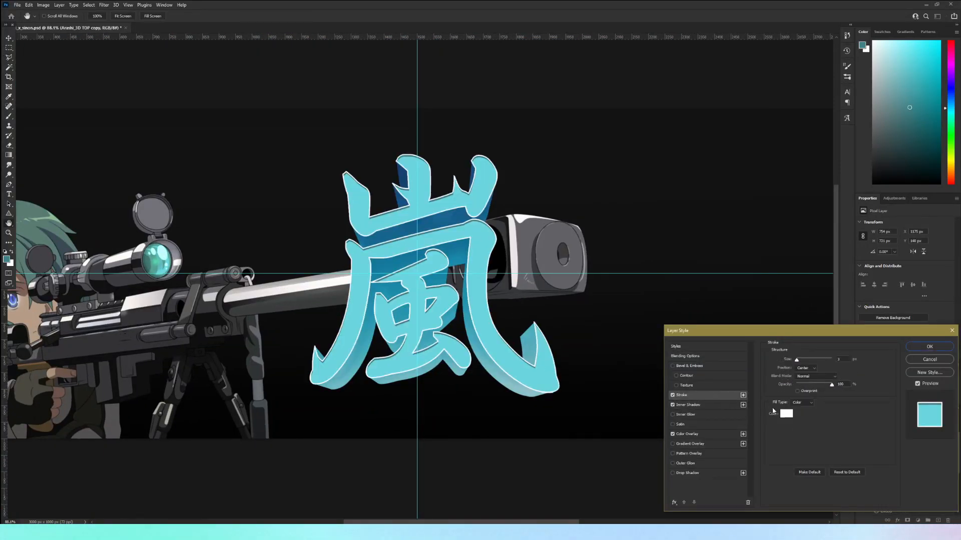
pyautogui.click(806, 368)
pyautogui.click(805, 372)
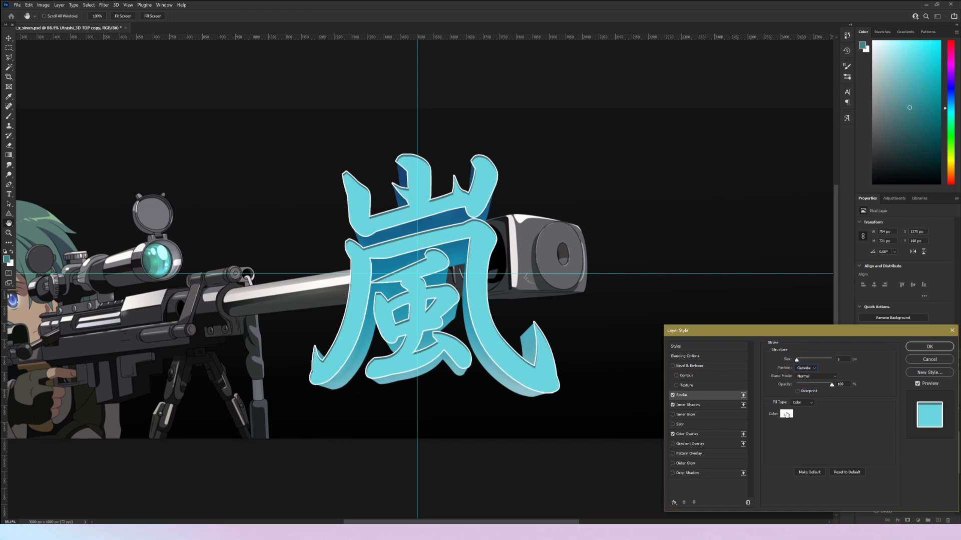
pyautogui.click(786, 415)
pyautogui.click(406, 359)
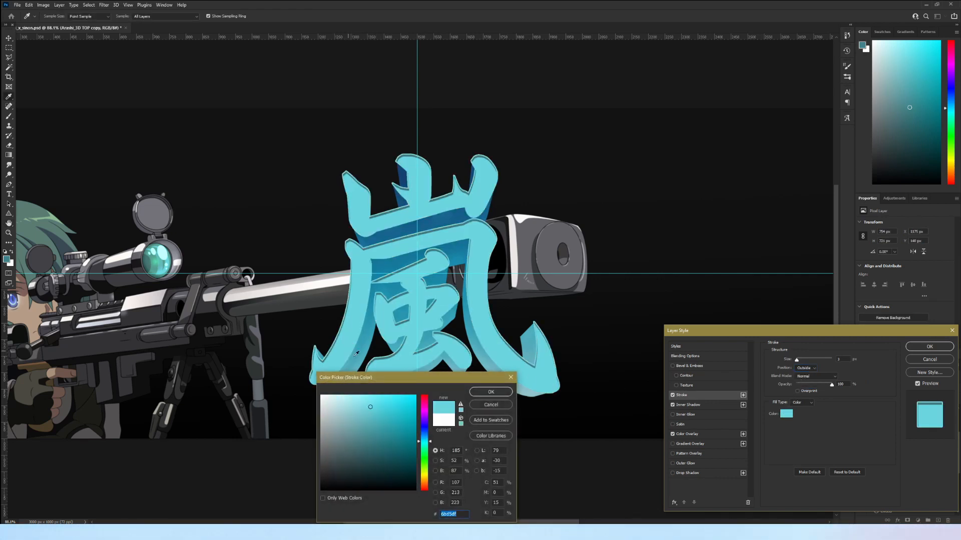
pyautogui.click(406, 395)
pyautogui.moveTo(424, 440)
pyautogui.mouseDown()
pyautogui.moveTo(425, 416)
pyautogui.moveTo(425, 444)
pyautogui.mouseUp()
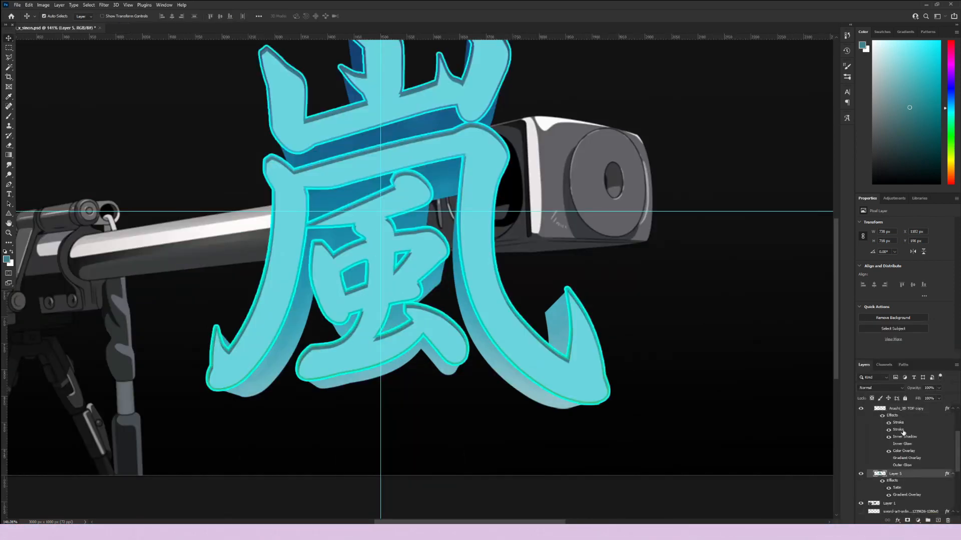
# Load the top kanji copy's outline as a selection and add a new layer above it.
pyautogui.scroll(-6, 515, 314)
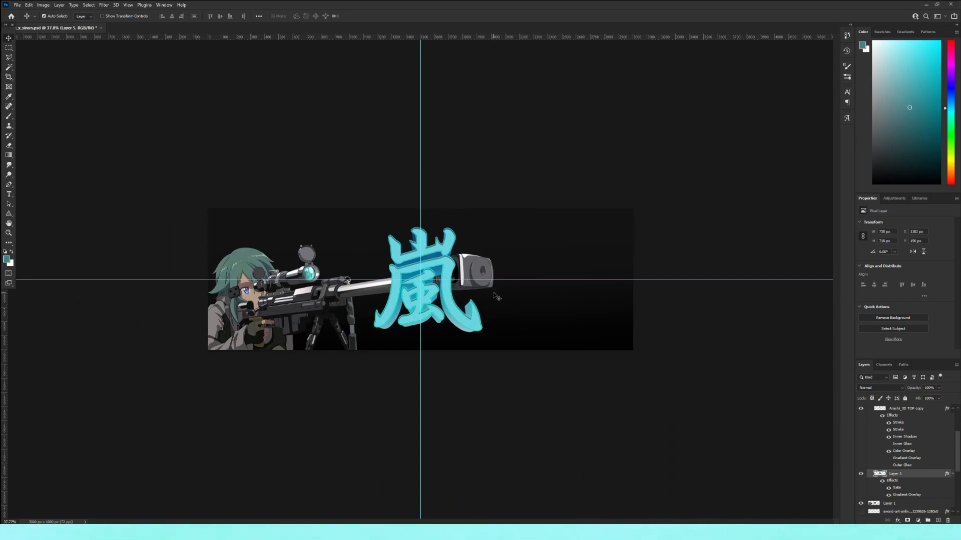
pyautogui.hotkey('ctrl', '+')
pyautogui.hotkey('ctrl', '+')
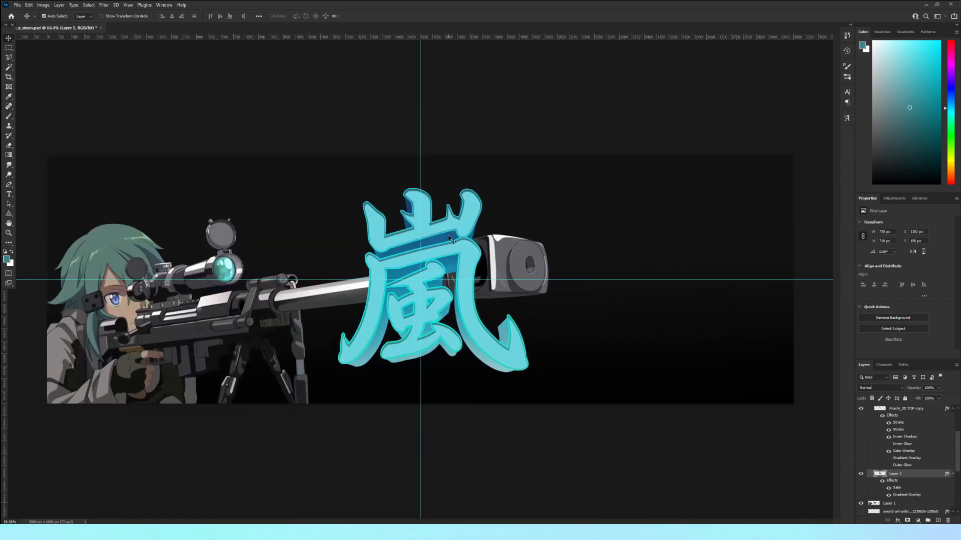
pyautogui.scroll(3, 466, 245)
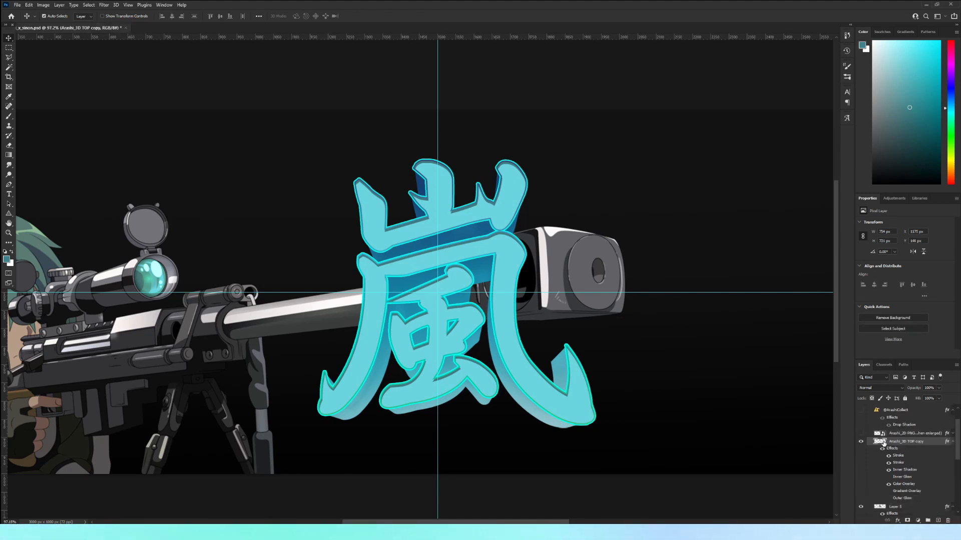
pyautogui.keyDown('ctrl'); pyautogui.click(883, 443); pyautogui.keyUp('ctrl')
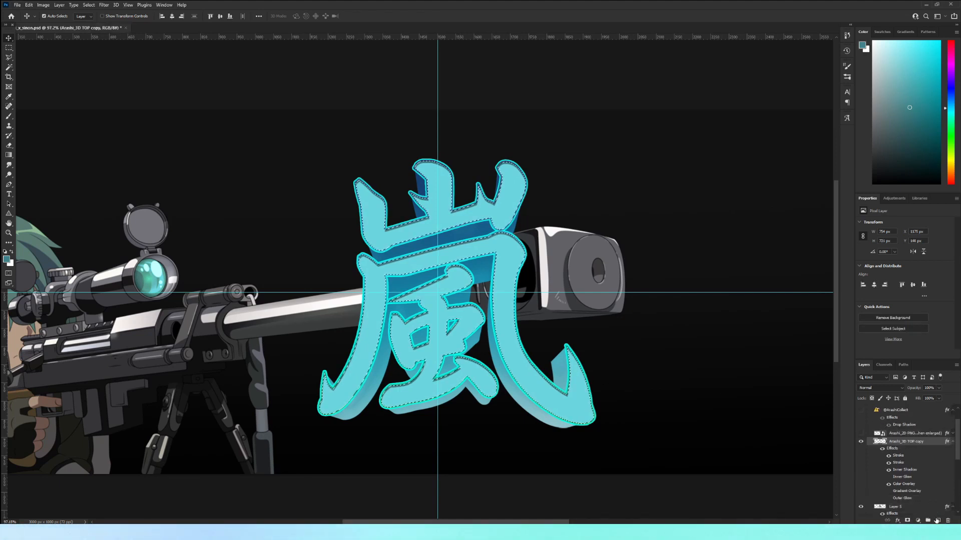
# Paint hard-edged pale cyan highlights over the kanji's upper-left strokes on Layer 6, using a color sampled from the scope lens.
pyautogui.click(8, 116)
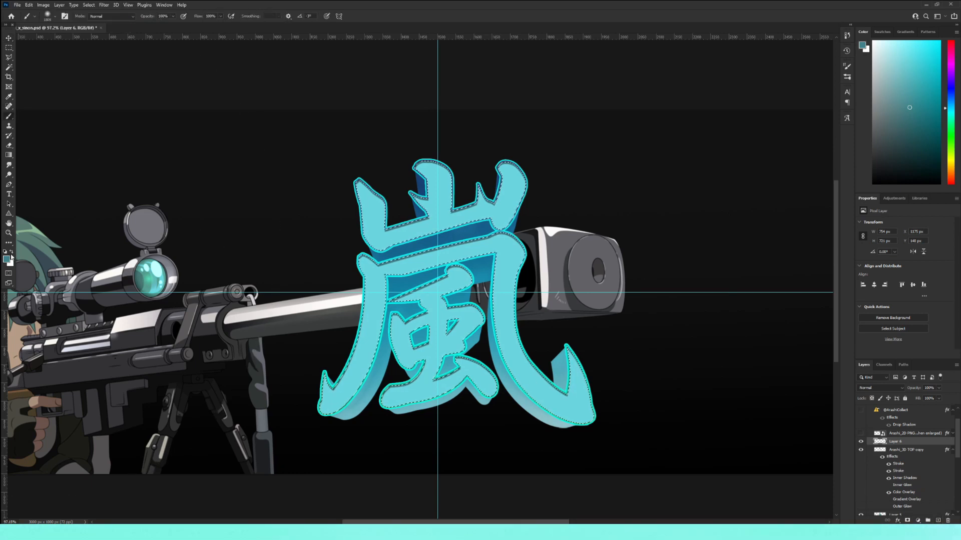
pyautogui.click(7, 259)
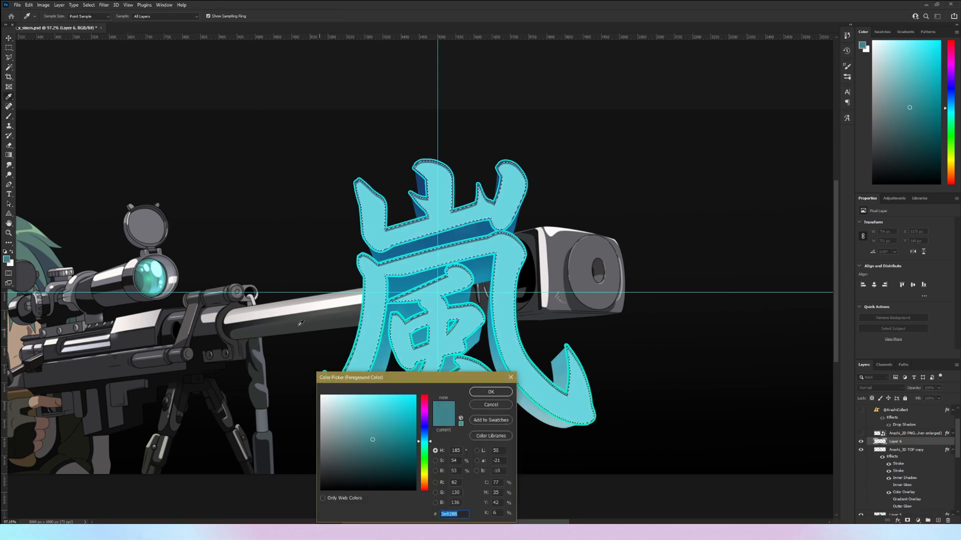
pyautogui.click(155, 266)
pyautogui.click(490, 395)
pyautogui.moveTo(390, 268); pyautogui.dragTo(215, 253)
pyautogui.click(330, 209)
pyautogui.hotkey('ctrl', 'z')
pyautogui.moveTo(334, 225); pyautogui.dragTo(292, 484)
pyautogui.click(311, 197)
pyautogui.moveTo(413, 301); pyautogui.dragTo(317, 302)
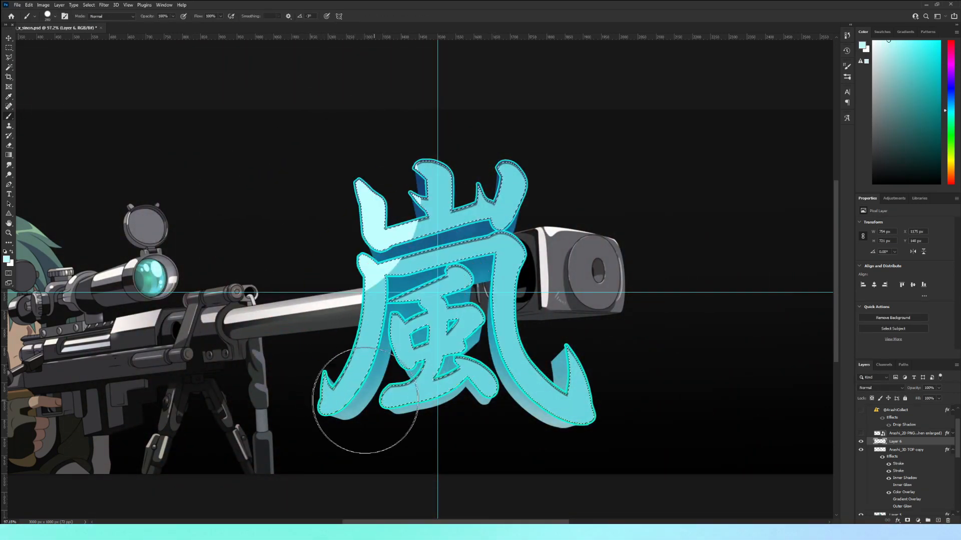
# Paint more round pale cyan highlights on the kanji's lower-left stroke, inner component and center.
pyautogui.click(363, 400)
pyautogui.moveTo(451, 351); pyautogui.dragTo(382, 353)
pyautogui.click(410, 323)
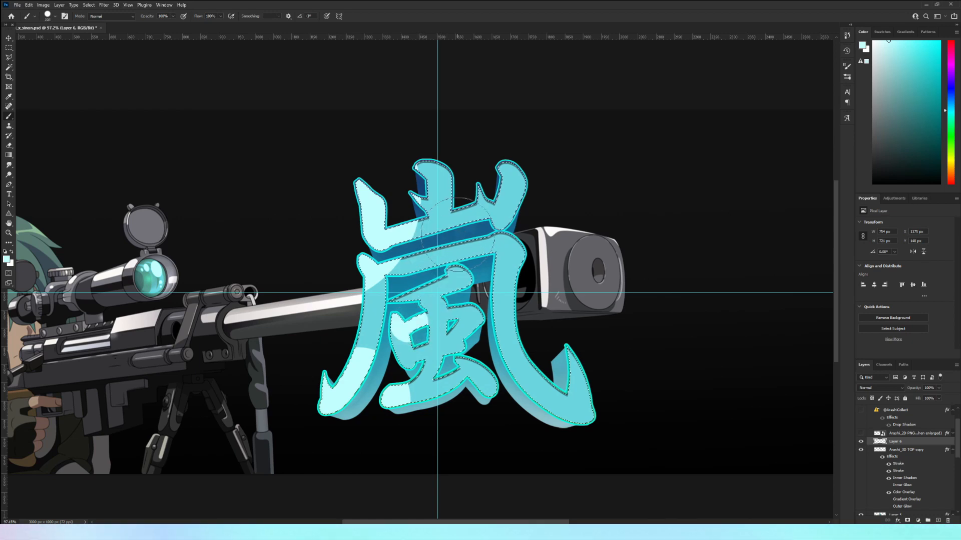
pyautogui.click(466, 251)
pyautogui.moveTo(511, 230); pyautogui.dragTo(510, 230)
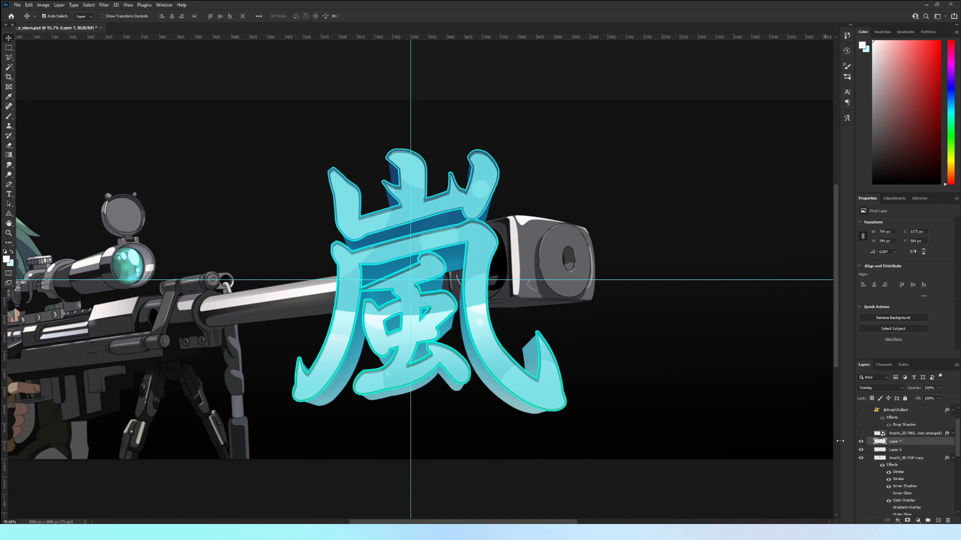
pyautogui.click(934, 458)
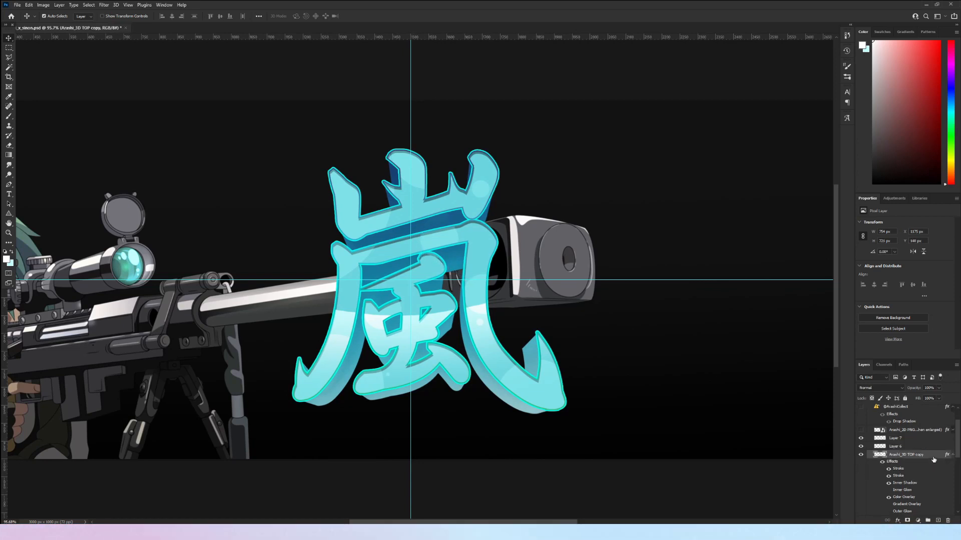
pyautogui.doubleClick(933, 458)
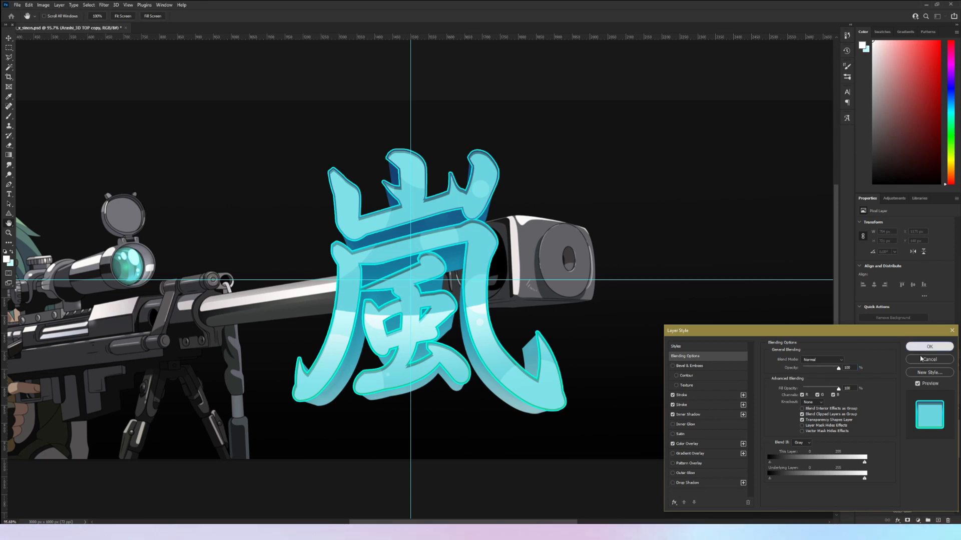
pyautogui.click(929, 359)
# Add a Stroke effect to the extrusion on Layer 5, positioned Outside and colored with the bright cyan sampled from the kanji's edge.
pyautogui.click(924, 471)
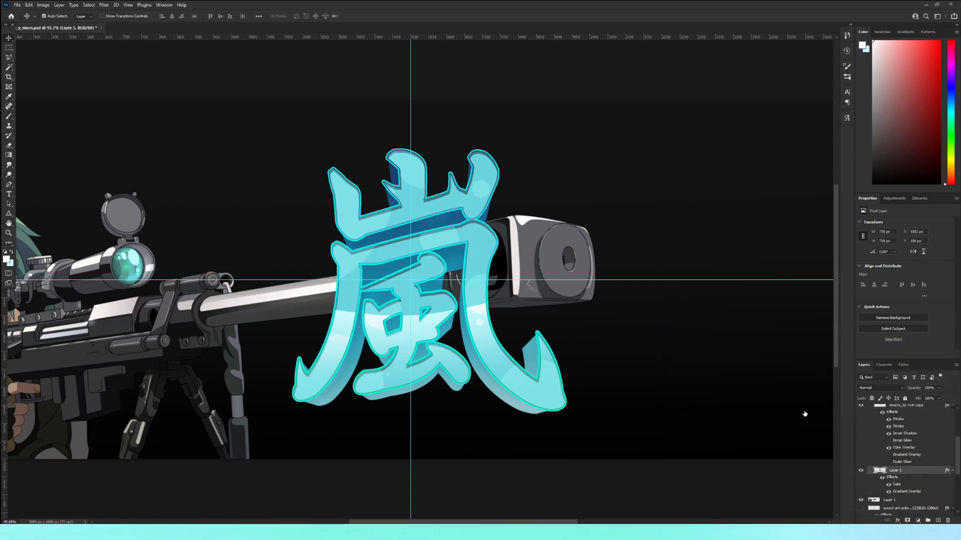
pyautogui.click(683, 397)
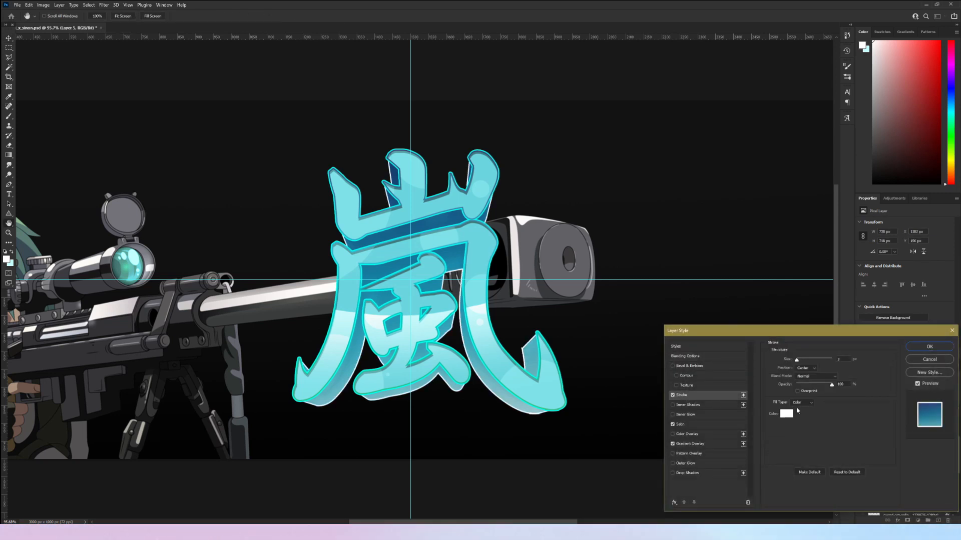
pyautogui.click(787, 414)
pyautogui.click(555, 410)
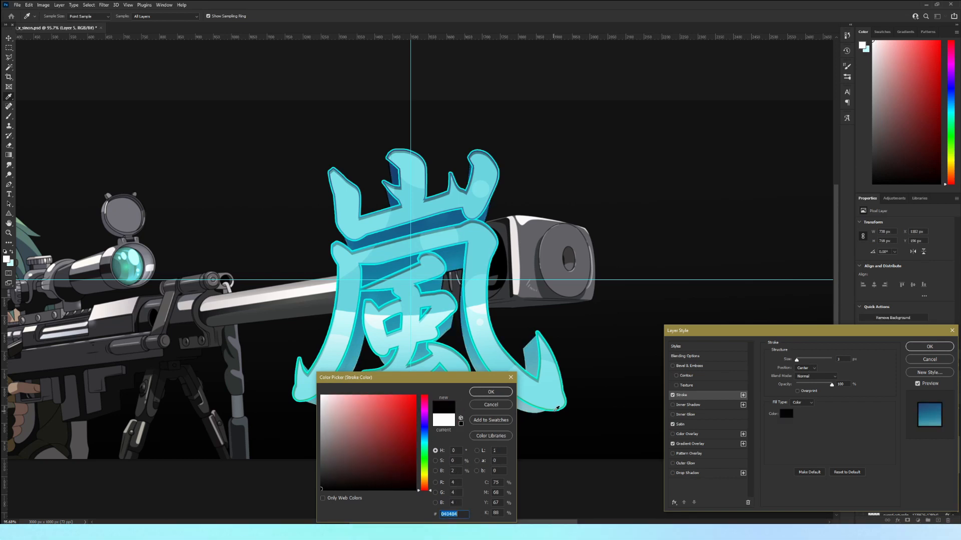
pyautogui.click(450, 260)
pyautogui.click(469, 248)
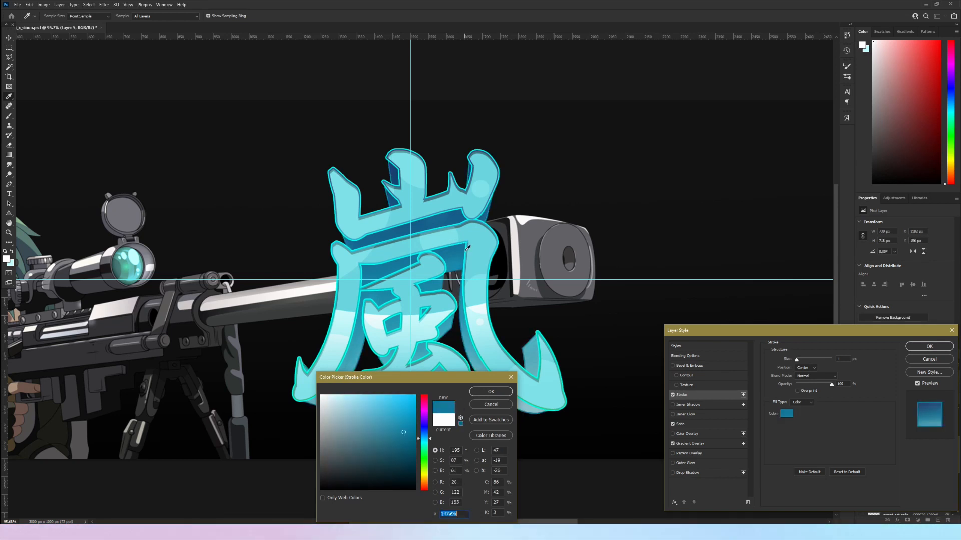
pyautogui.click(468, 249)
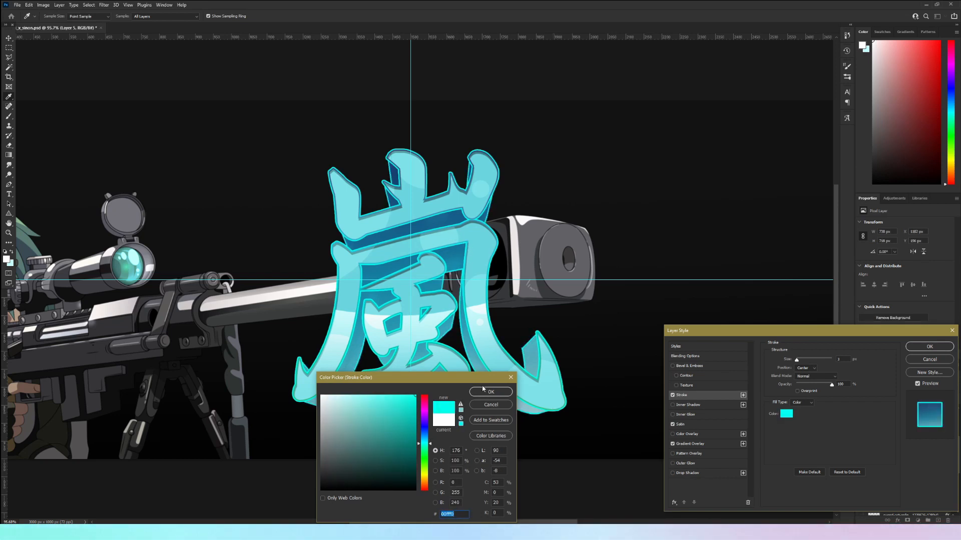
pyautogui.click(505, 394)
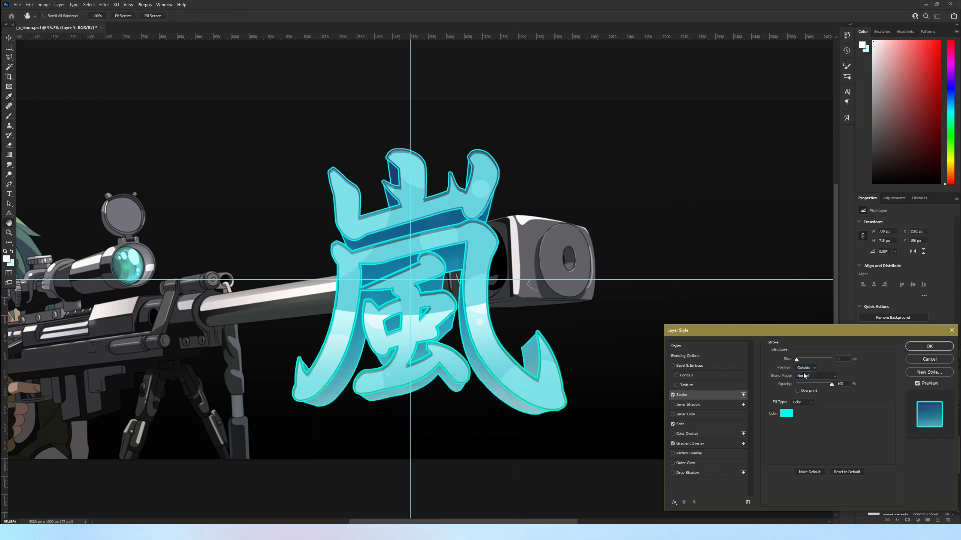
pyautogui.click(802, 374)
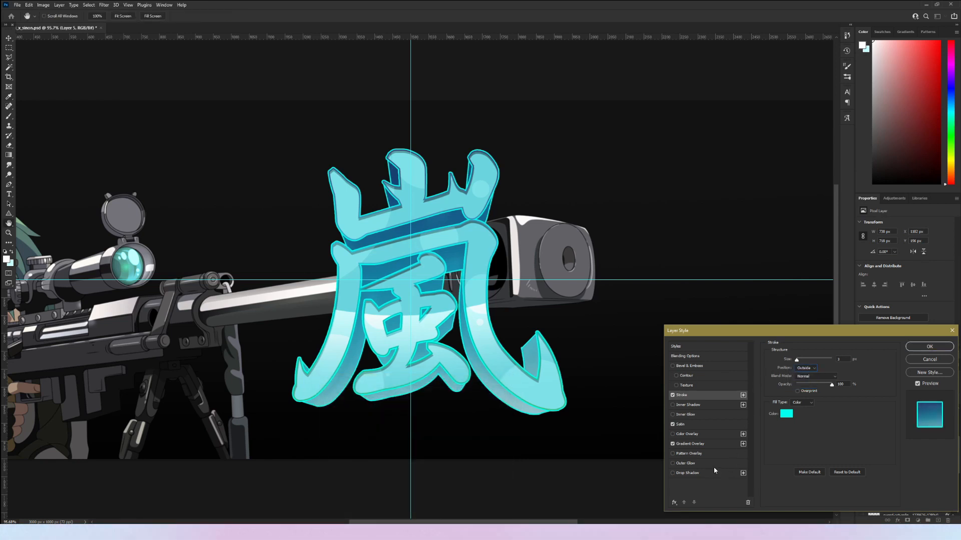
# Add a white Outer Glow to Layer 5, increase its size and reduce its opacity, leaving Drop Shadow off.
pyautogui.click(688, 473)
pyautogui.click(673, 473)
pyautogui.click(680, 464)
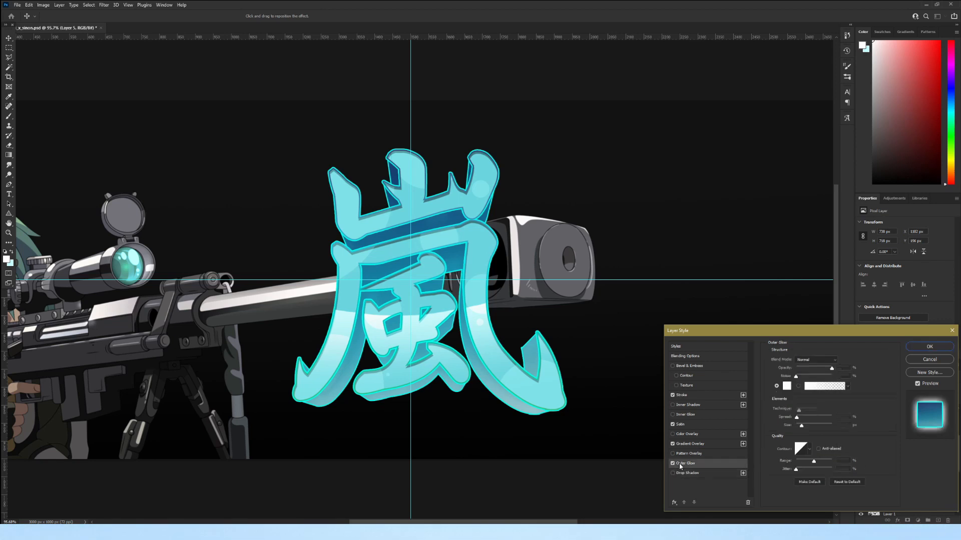
pyautogui.moveTo(802, 425); pyautogui.dragTo(809, 426)
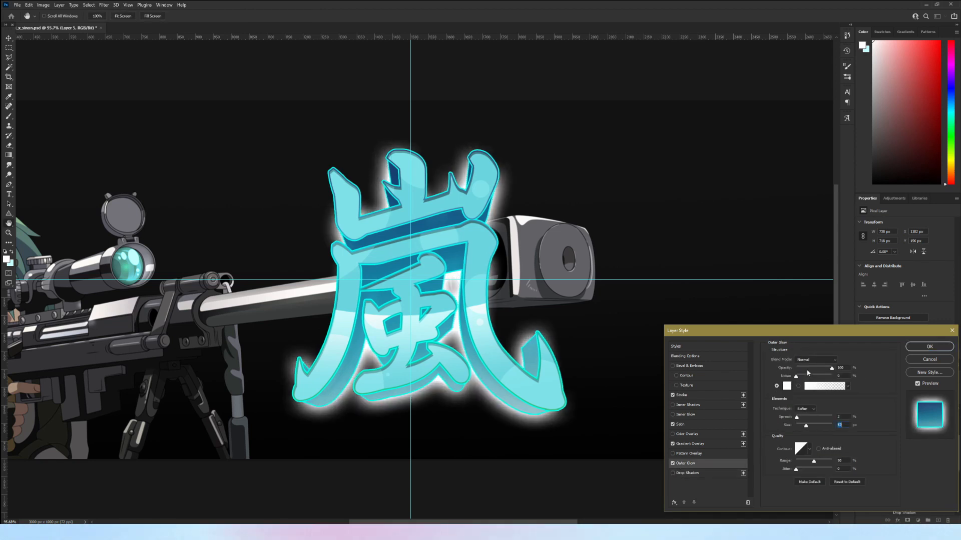
pyautogui.moveTo(832, 368); pyautogui.dragTo(804, 368)
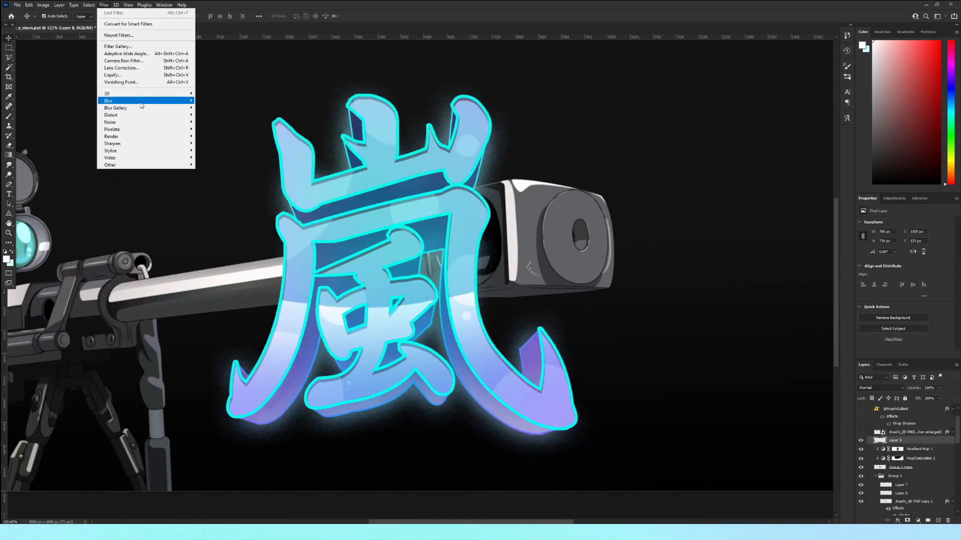
pyautogui.moveTo(150, 114)
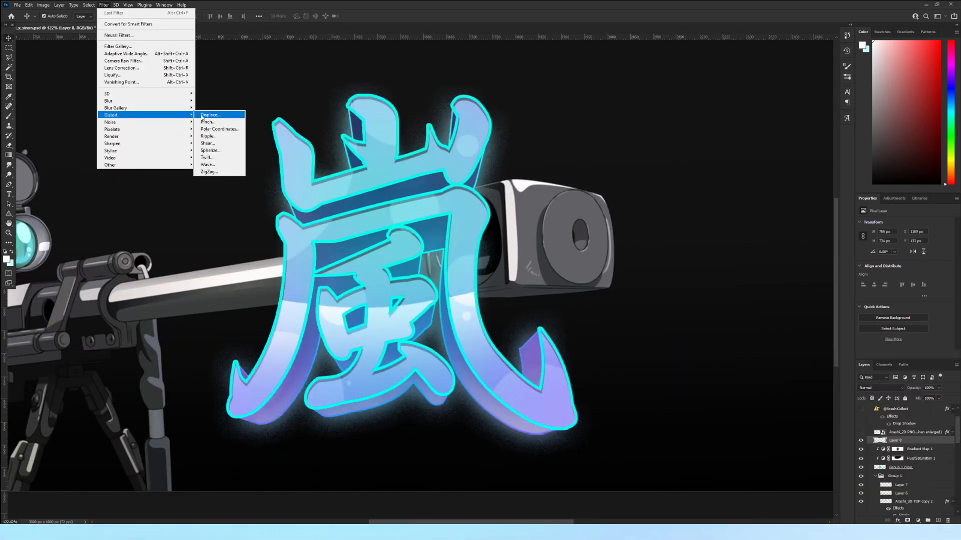
pyautogui.click(204, 115)
pyautogui.press('Escape')
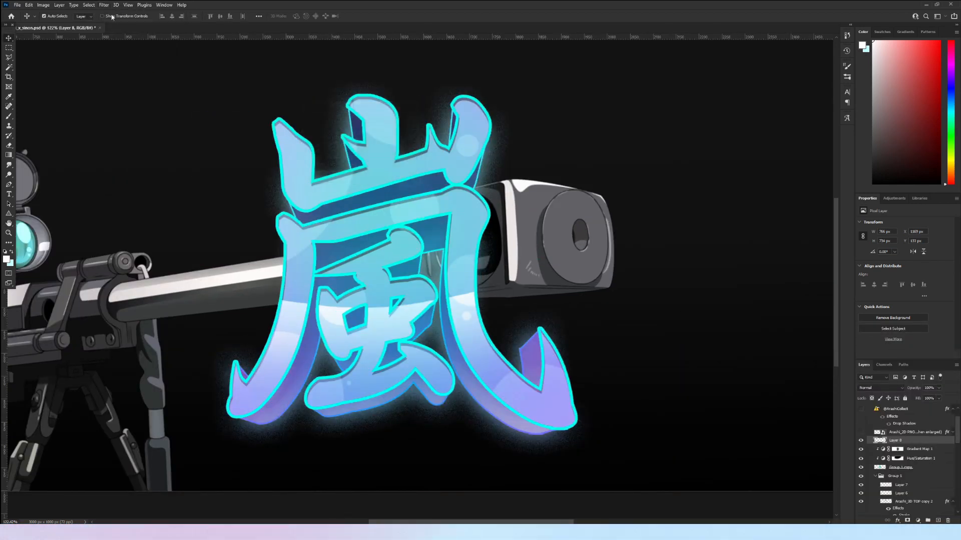
pyautogui.click(103, 5)
pyautogui.moveTo(181, 119)
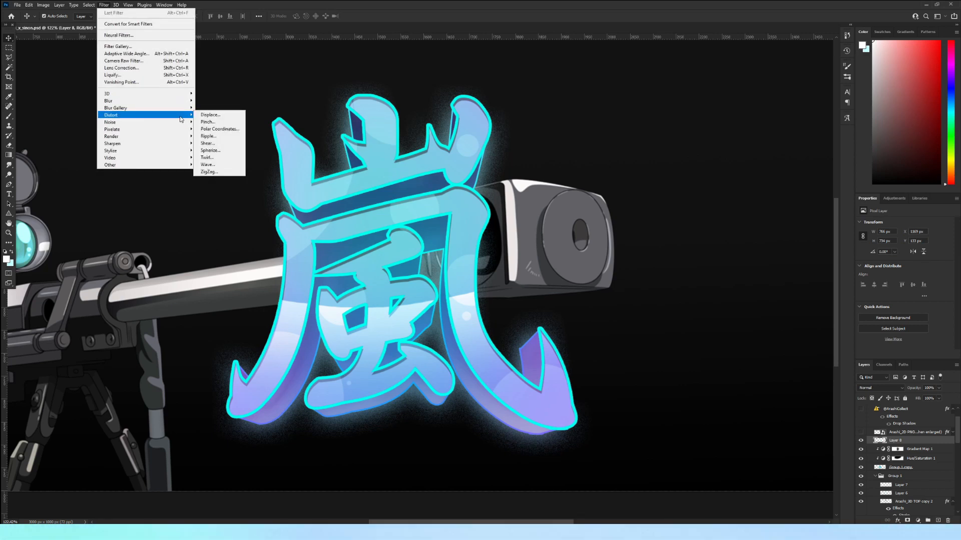
pyautogui.click(218, 123)
pyautogui.press('Escape')
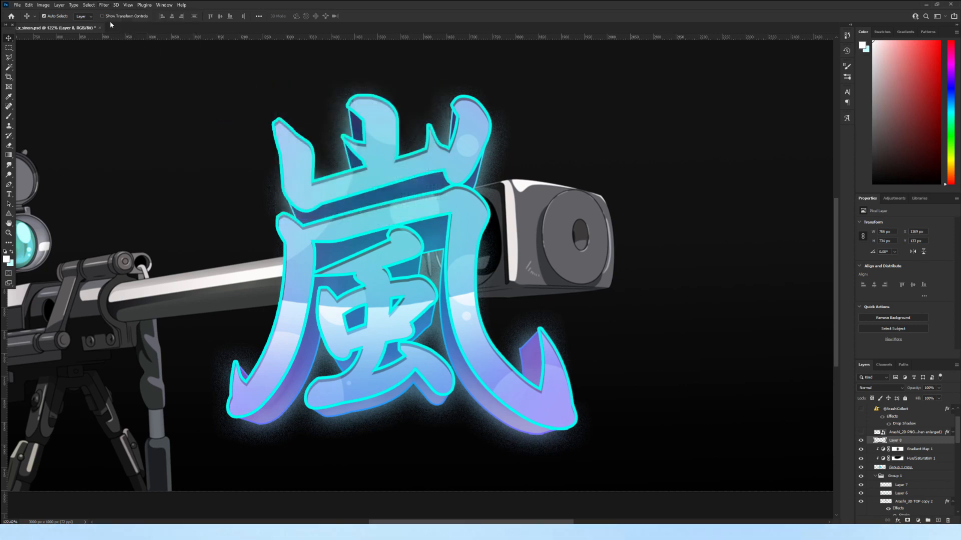
# Apply a Medium-size Ripple filter to the cyan outline on Layer 8 and erase parts of it with a soft Eraser.
pyautogui.click(104, 4)
pyautogui.moveTo(181, 115)
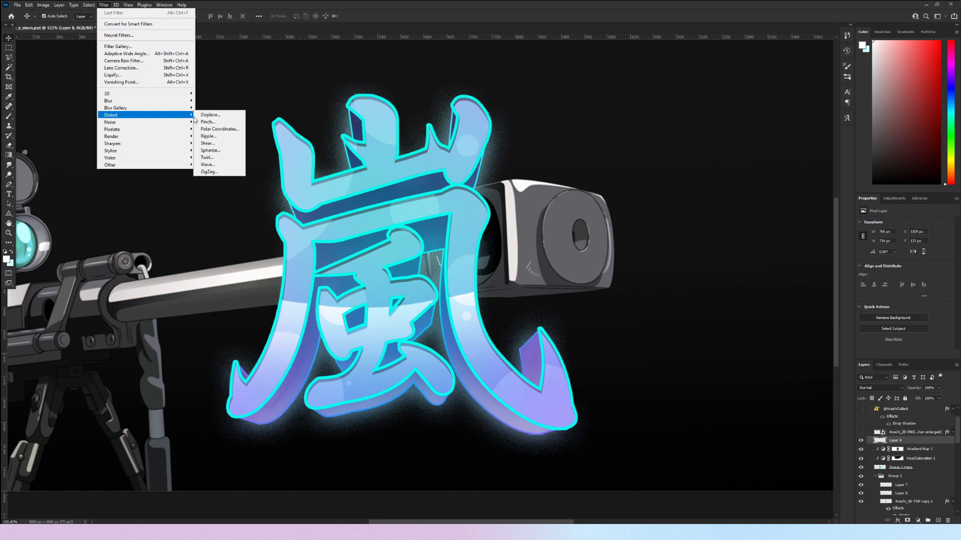
pyautogui.click(228, 137)
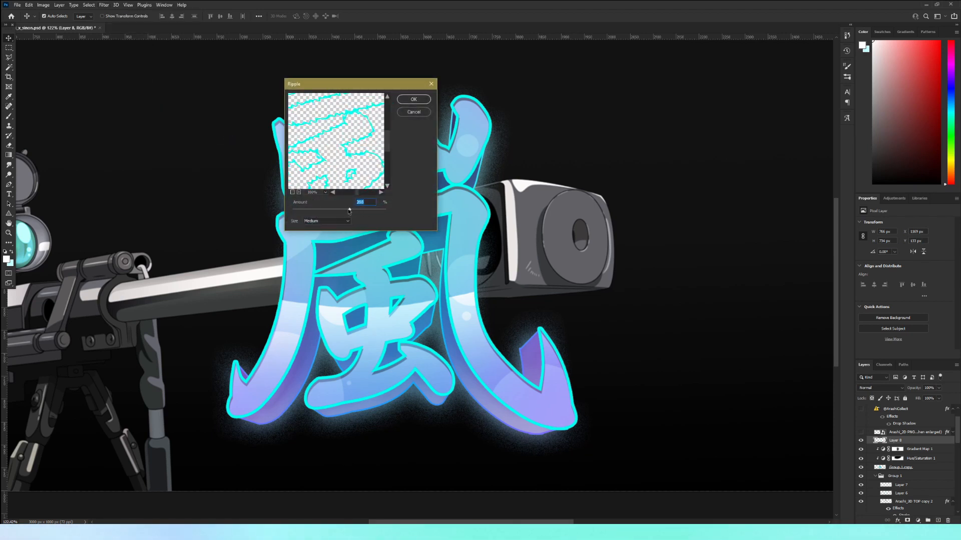
pyautogui.click(419, 100)
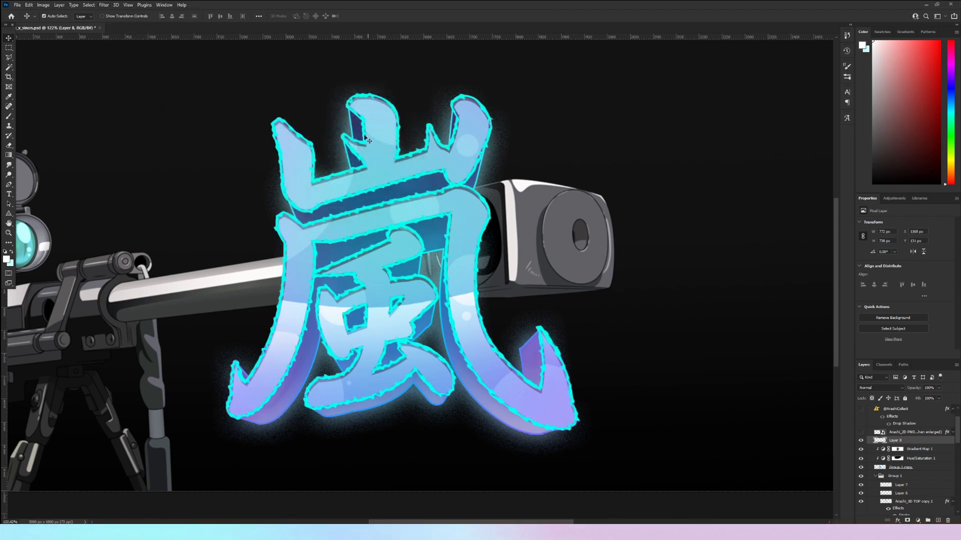
pyautogui.keyDown('alt'); pyautogui.rightClick(372, 323); pyautogui.keyUp('alt')
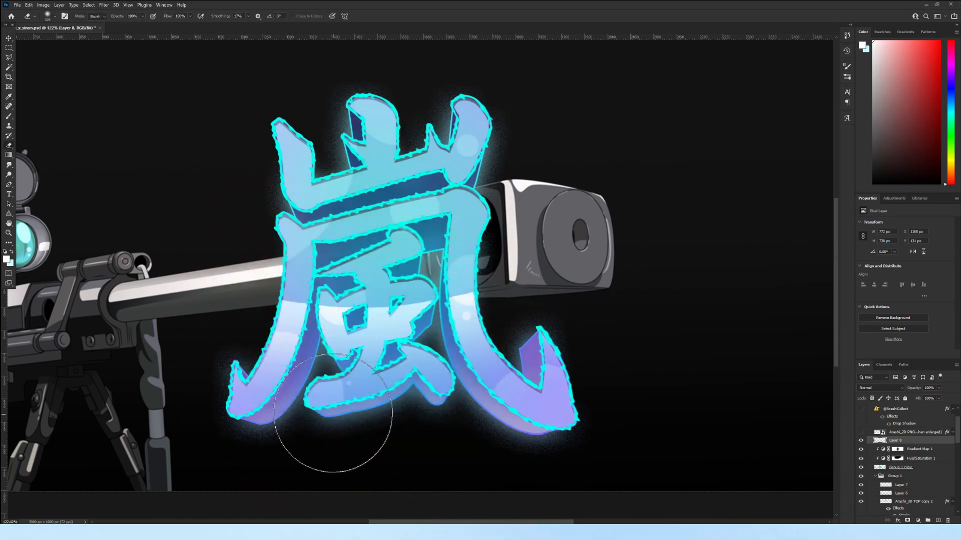
pyautogui.moveTo(334, 424)
pyautogui.mouseDown()
pyautogui.moveTo(314, 391)
pyautogui.moveTo(317, 421)
pyautogui.moveTo(278, 450)
pyautogui.moveTo(324, 411)
pyautogui.mouseUp()
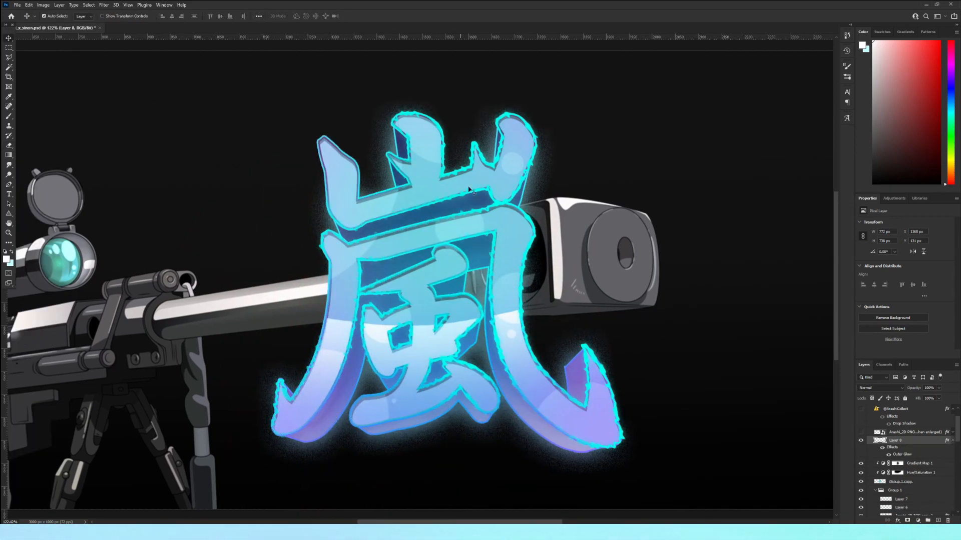
# Duplicate the sniper and rifle layer, place the copy above the kanji layers and lower its opacity to about half.
pyautogui.scroll(-5, 471, 202)
pyautogui.scroll(-2, 471, 203)
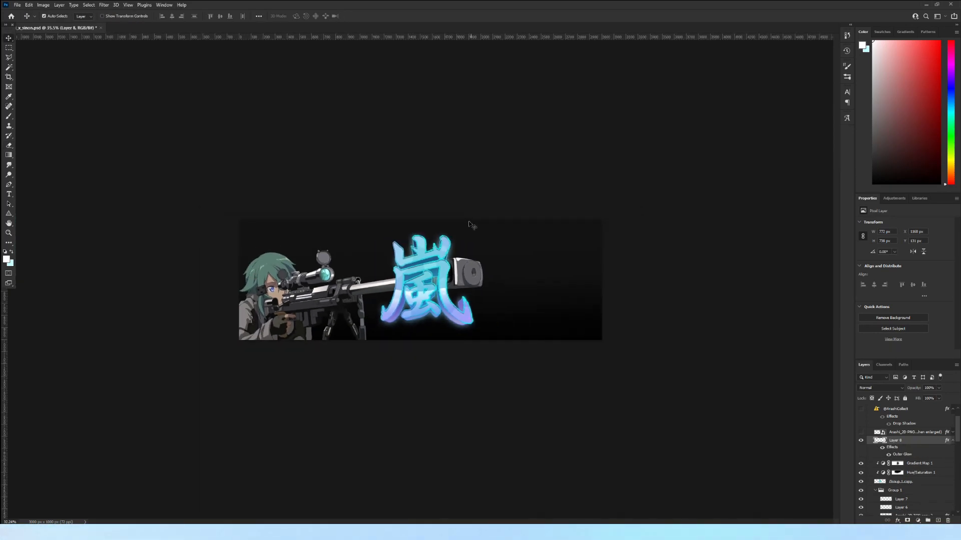
pyautogui.scroll(3, 451, 230)
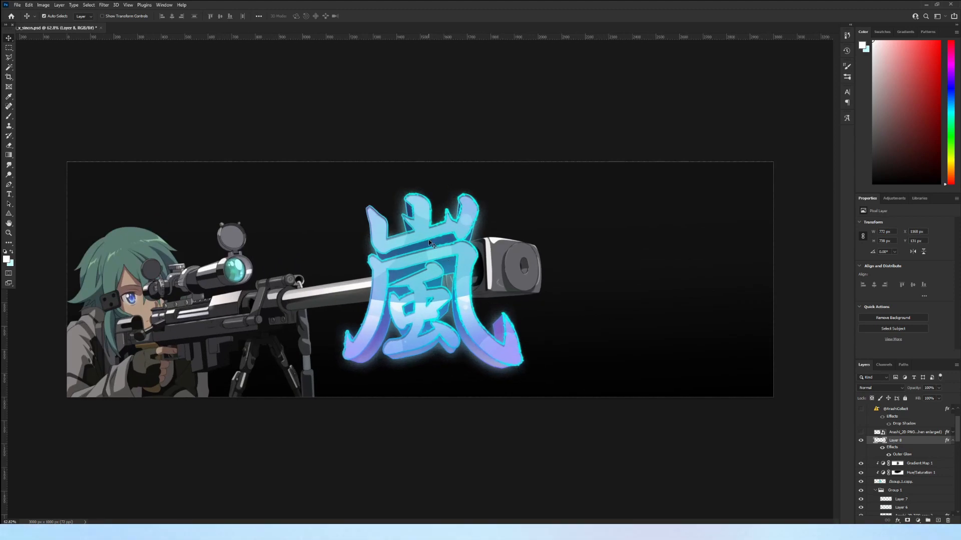
pyautogui.scroll(4, 503, 270)
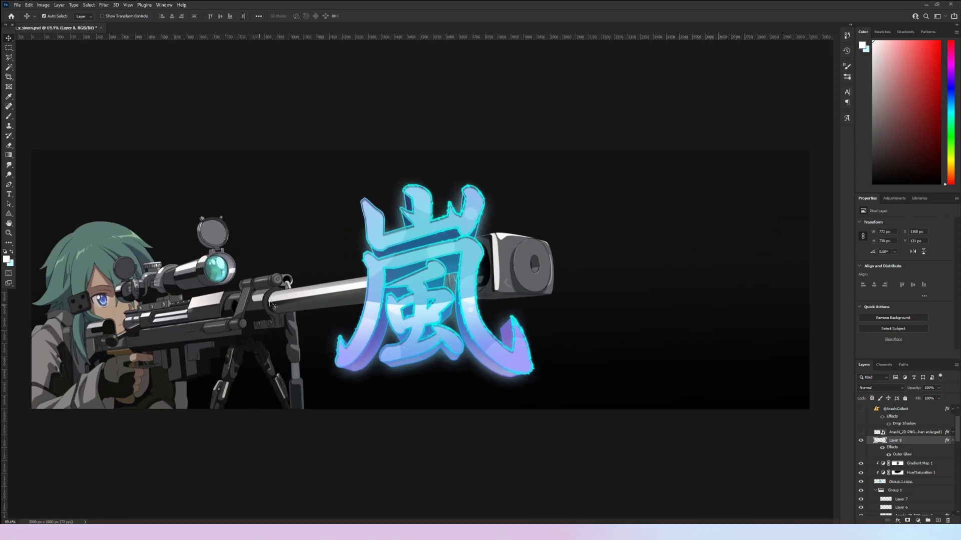
pyautogui.click(111, 329)
pyautogui.scroll(-10, 110, 328)
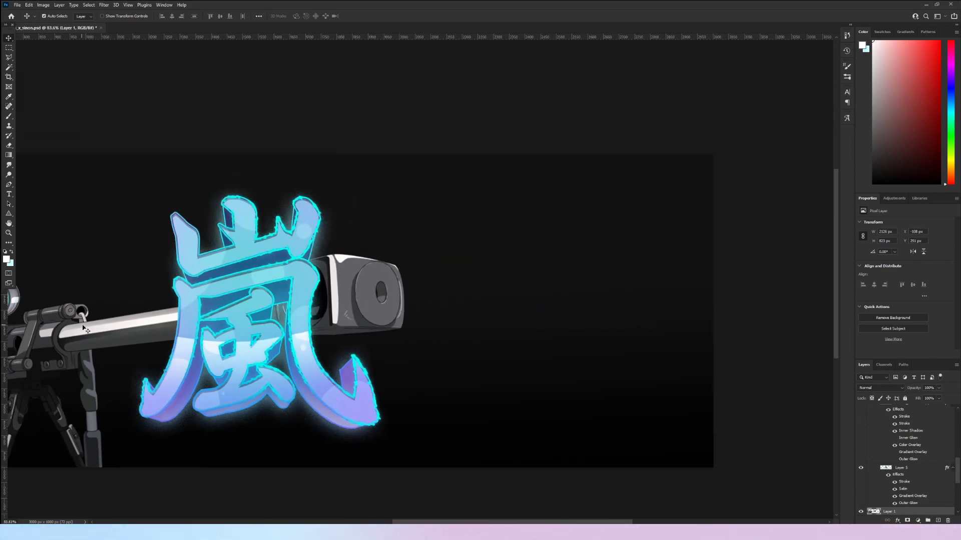
pyautogui.scroll(6, 305, 288)
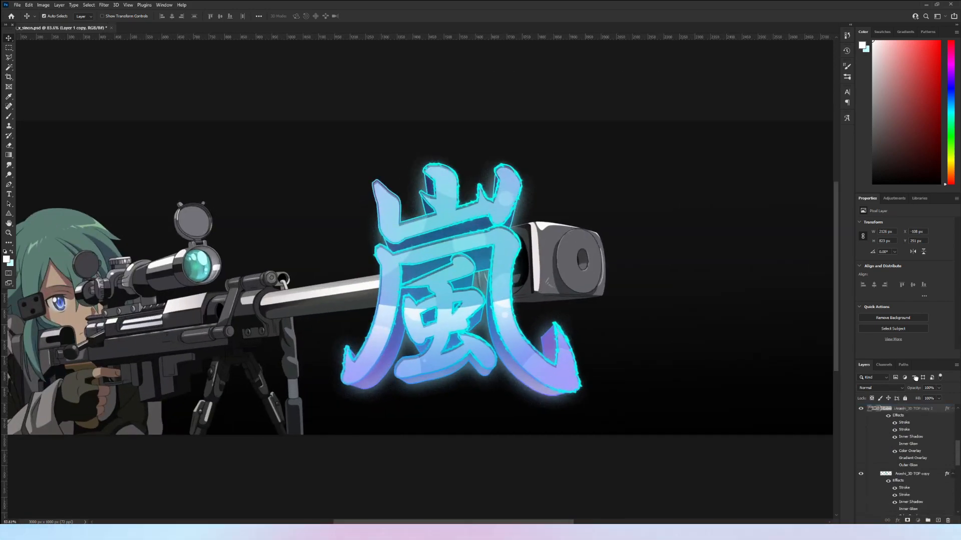
pyautogui.moveTo(931, 396); pyautogui.dragTo(923, 401)
# Load the kanji's front face from Arashi_3D TOP copy 2 as a selection and erase the faded rifle copy over its left stroke.
pyautogui.press('e')
pyautogui.scroll(5, 368, 354)
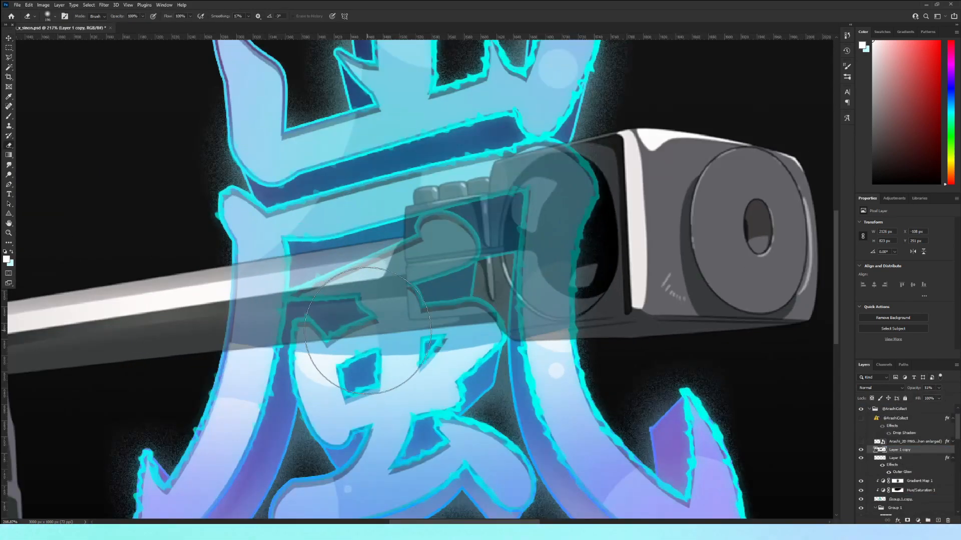
pyautogui.moveTo(369, 353); pyautogui.dragTo(434, 436)
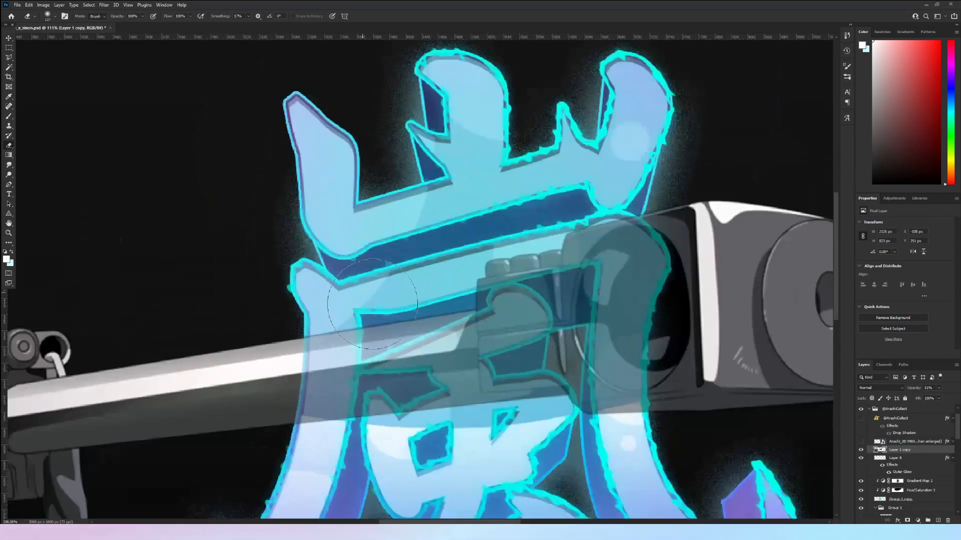
pyautogui.scroll(1, 534, 360)
pyautogui.moveTo(533, 360); pyautogui.dragTo(447, 315)
pyautogui.keyDown('alt'); pyautogui.rightClick(184, 333); pyautogui.keyUp('alt')
pyautogui.press('v')
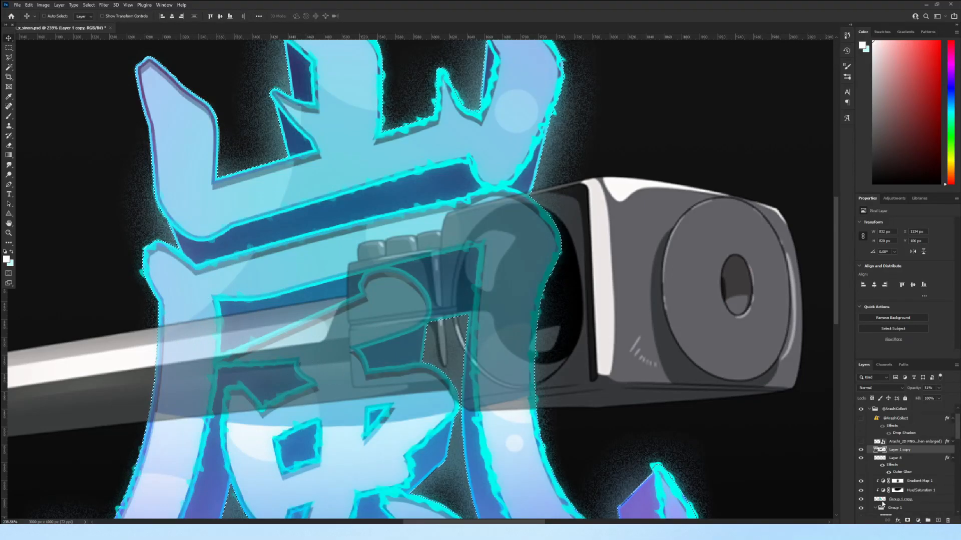
pyautogui.scroll(-2, 888, 485)
pyautogui.keyDown('ctrl'); pyautogui.click(885, 493); pyautogui.keyUp('ctrl')
pyautogui.moveTo(204, 207); pyautogui.dragTo(220, 346)
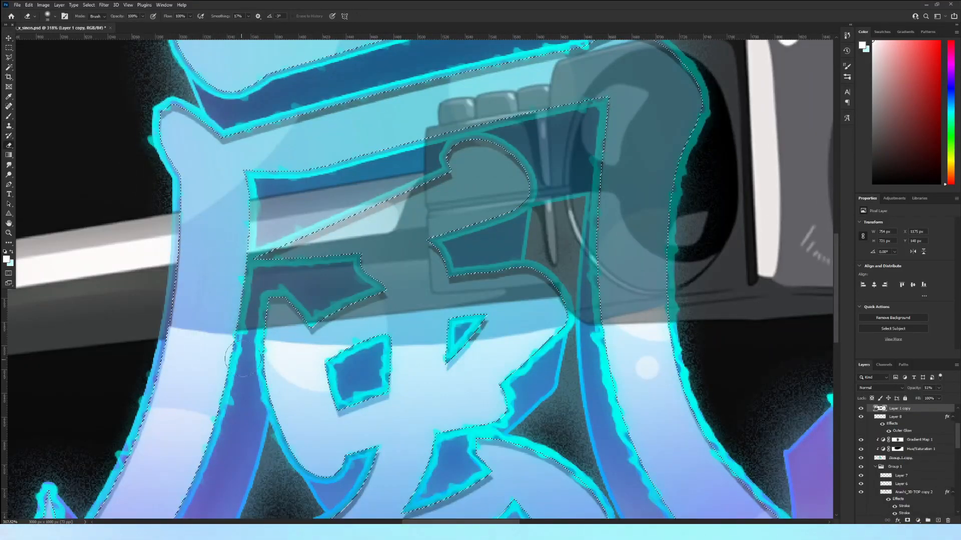
# Erase the rifle copy over the kanji's inner strokes, restore Layer 1 copy to 100% opacity and deselect.
pyautogui.scroll(-6, 210, 287)
pyautogui.click(939, 388)
pyautogui.hotkey('ctrl', 'd')
pyautogui.scroll(-7, 624, 320)
pyautogui.moveTo(924, 395)
pyautogui.mouseDown()
pyautogui.moveTo(945, 396)
pyautogui.moveTo(926, 396)
pyautogui.mouseUp()
pyautogui.scroll(7, 544, 271)
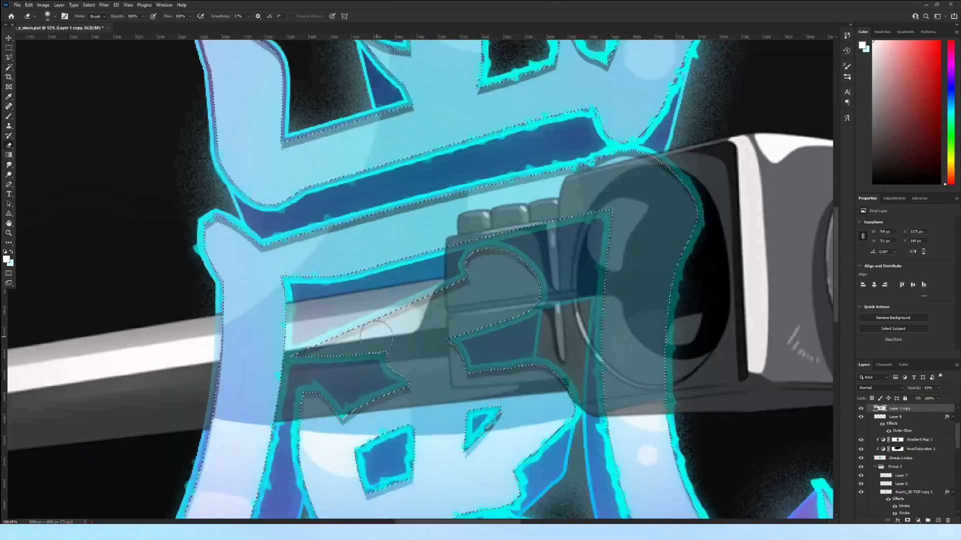
pyautogui.moveTo(313, 350)
pyautogui.mouseDown()
pyautogui.moveTo(517, 283)
pyautogui.moveTo(396, 400)
pyautogui.moveTo(406, 332)
pyautogui.mouseUp()
pyautogui.click(939, 388)
pyautogui.moveTo(927, 396); pyautogui.dragTo(944, 396)
pyautogui.hotkey('ctrl', 'd')
pyautogui.scroll(-6, 390, 270)
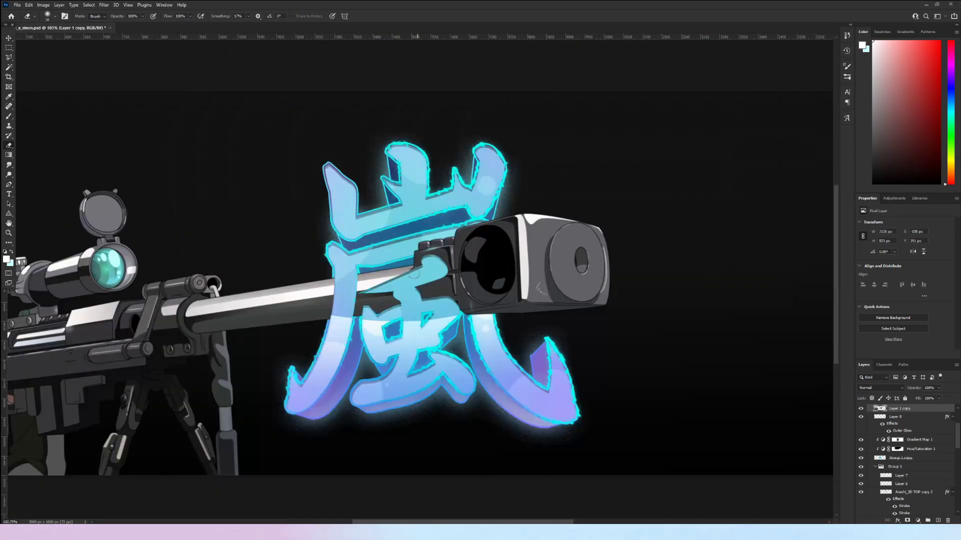
pyautogui.scroll(4, 376, 295)
pyautogui.scroll(2, 910, 426)
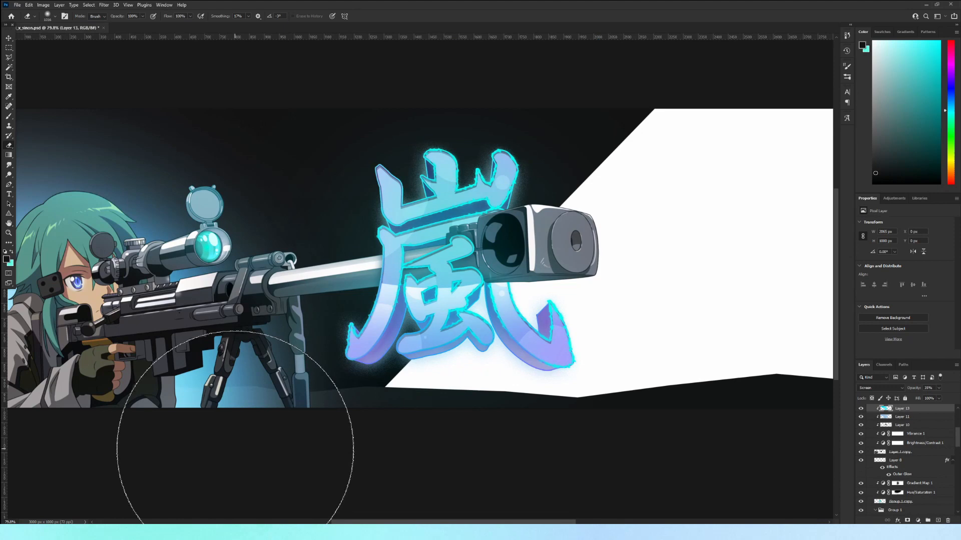
# Add a near-black Color Overlay to the standing character on the white area, turning it into a dark silhouette.
pyautogui.scroll(-3, 220, 448)
pyautogui.press('v')
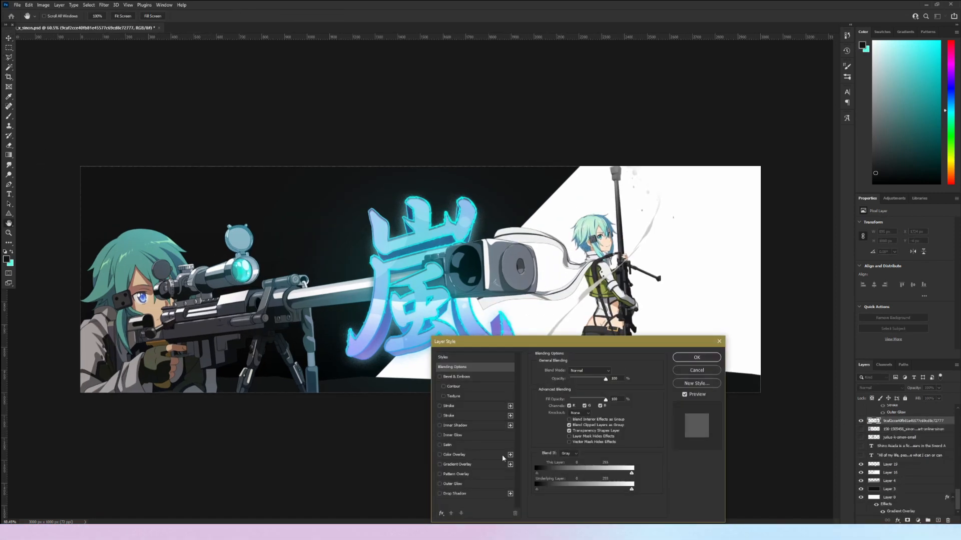
pyautogui.click(502, 455)
pyautogui.click(612, 371)
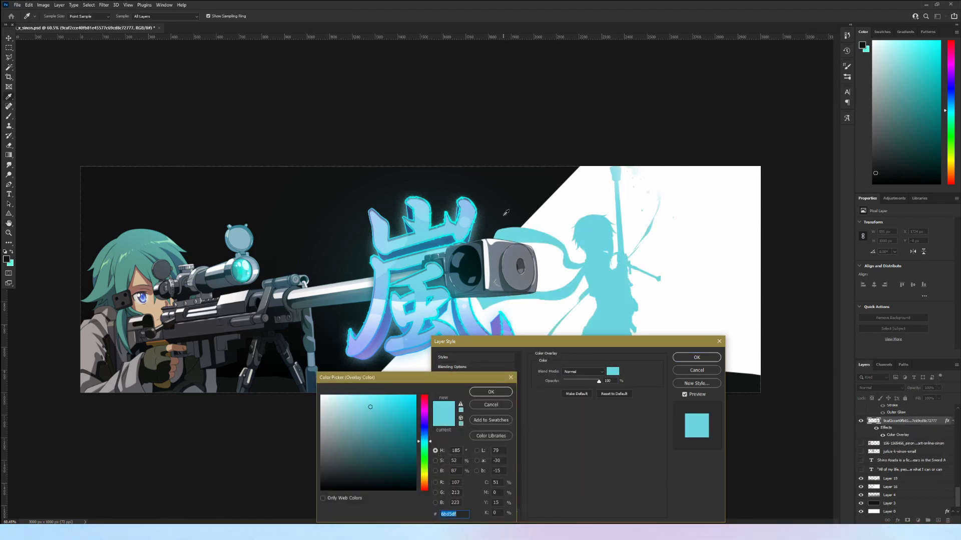
pyautogui.click(328, 490)
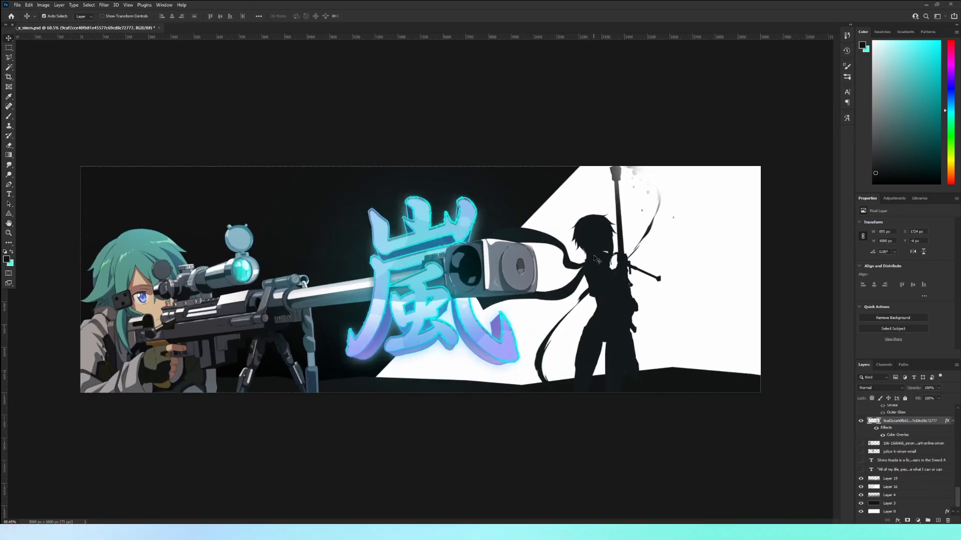
pyautogui.scroll(2, 881, 435)
pyautogui.click(861, 433)
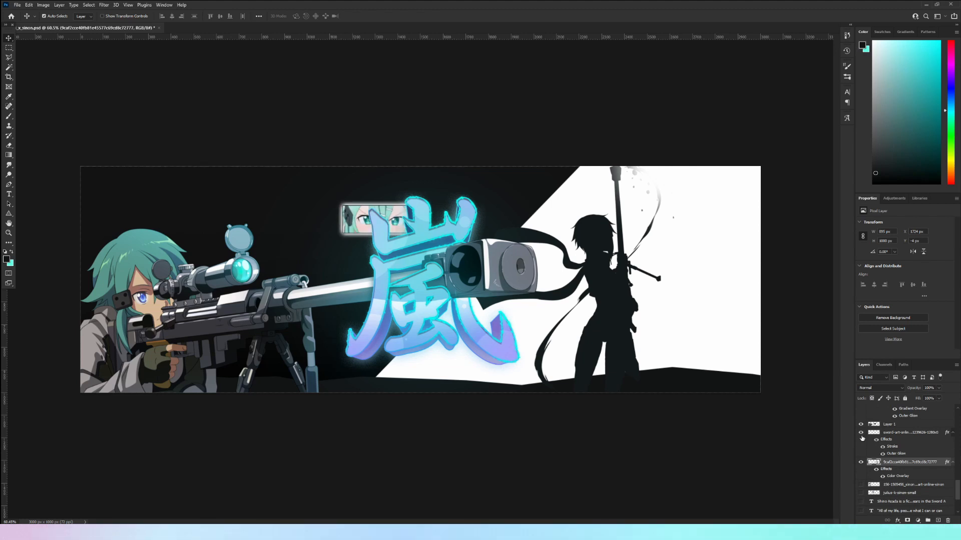
pyautogui.scroll(5, 872, 433)
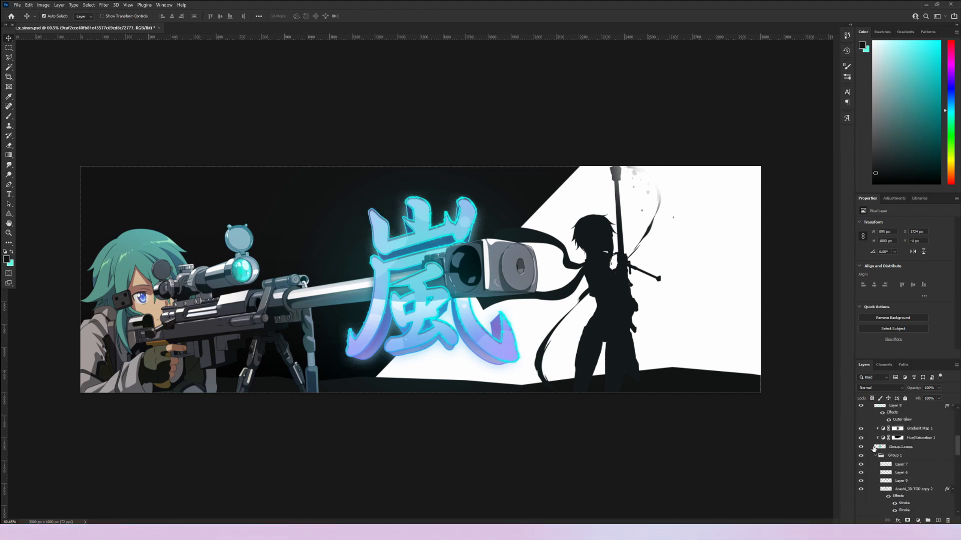
# Move the small cyan running-character silhouette over the legs of the standing silhouette.
pyautogui.click(871, 434)
pyautogui.click(889, 457)
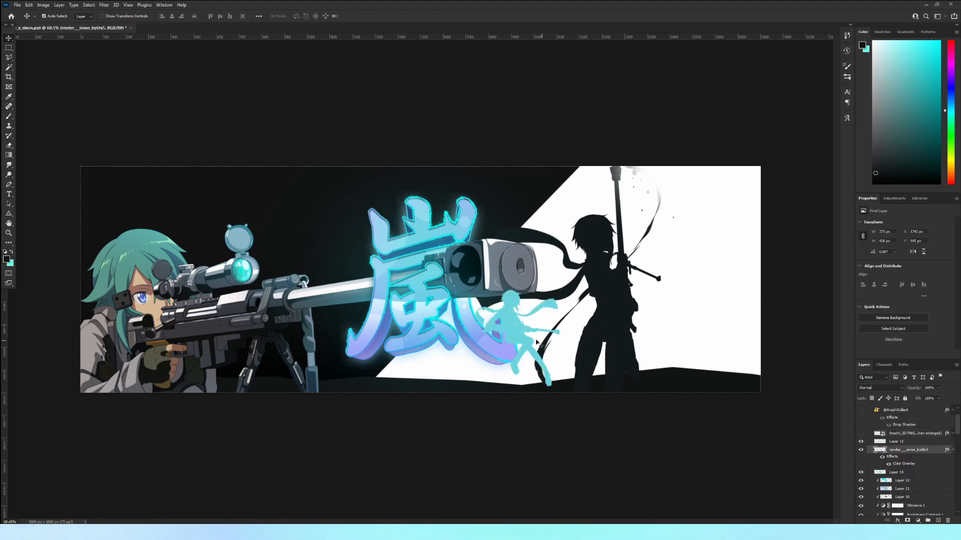
pyautogui.moveTo(532, 347); pyautogui.dragTo(650, 354)
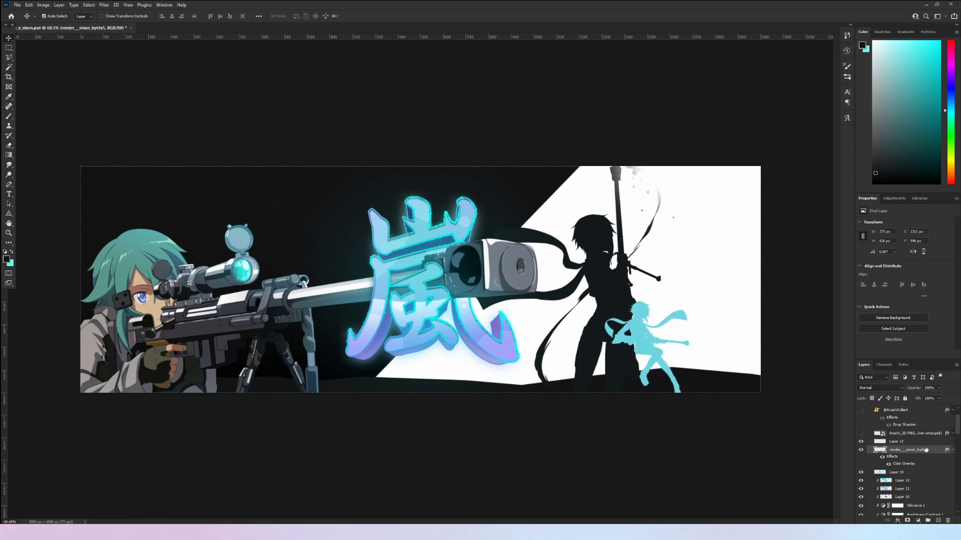
# Recolor the small figure's Color Overlay with the near-black #131414 sampled from the standing silhouette.
pyautogui.doubleClick(935, 452)
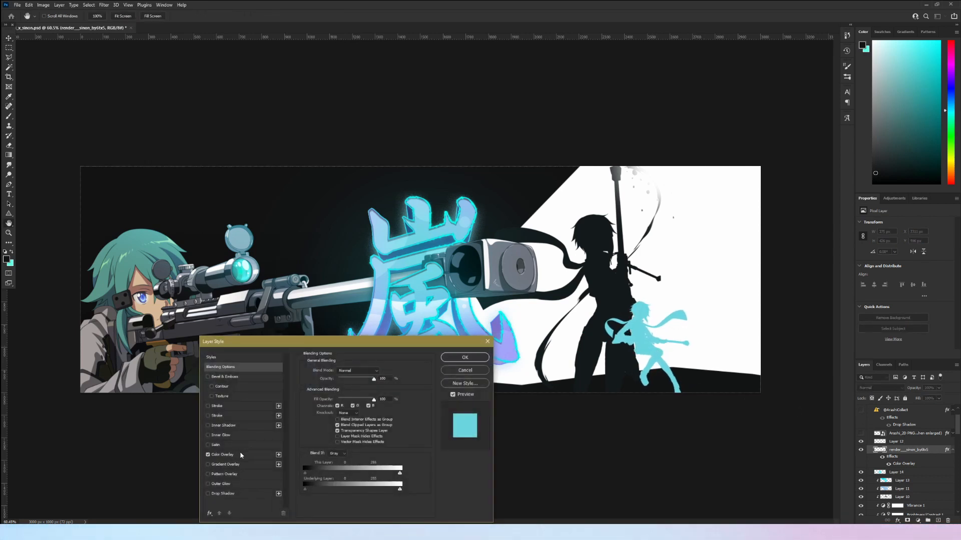
pyautogui.click(387, 371)
pyautogui.click(599, 379)
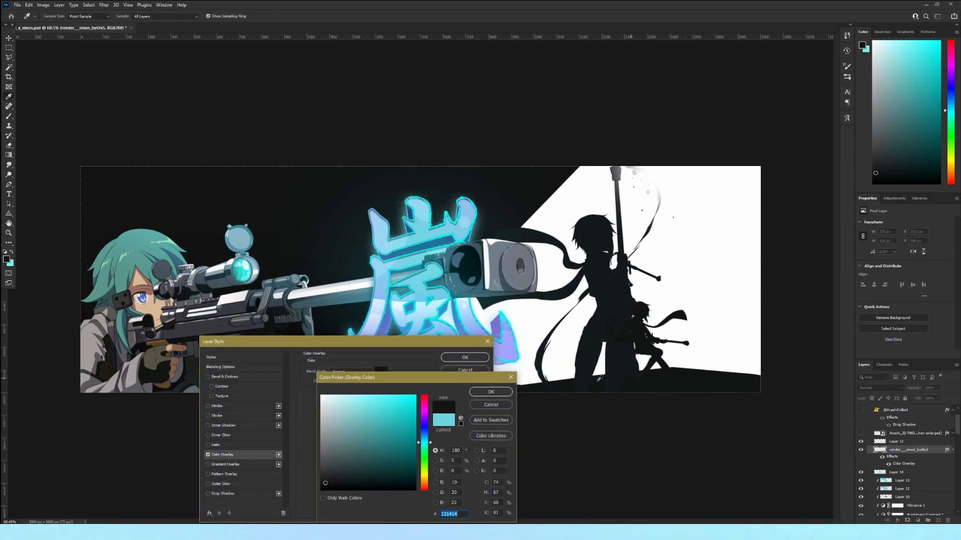
pyautogui.click(476, 393)
pyautogui.click(458, 358)
# Center the small figure on the standing silhouette's legs and set its Color Overlay to white sampled from the background.
pyautogui.moveTo(647, 346); pyautogui.dragTo(626, 333)
pyautogui.doubleClick(936, 450)
pyautogui.click(381, 372)
pyautogui.click(573, 333)
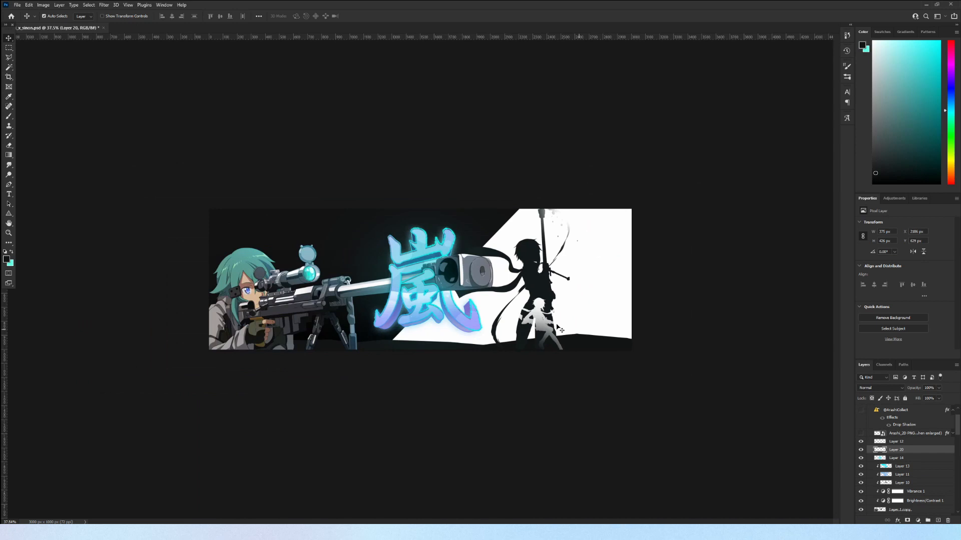
# Rotate the bullet on Layer 22 to follow the rifle barrel's direction and scale it down to about 64%.
pyautogui.scroll(2, 388, 328)
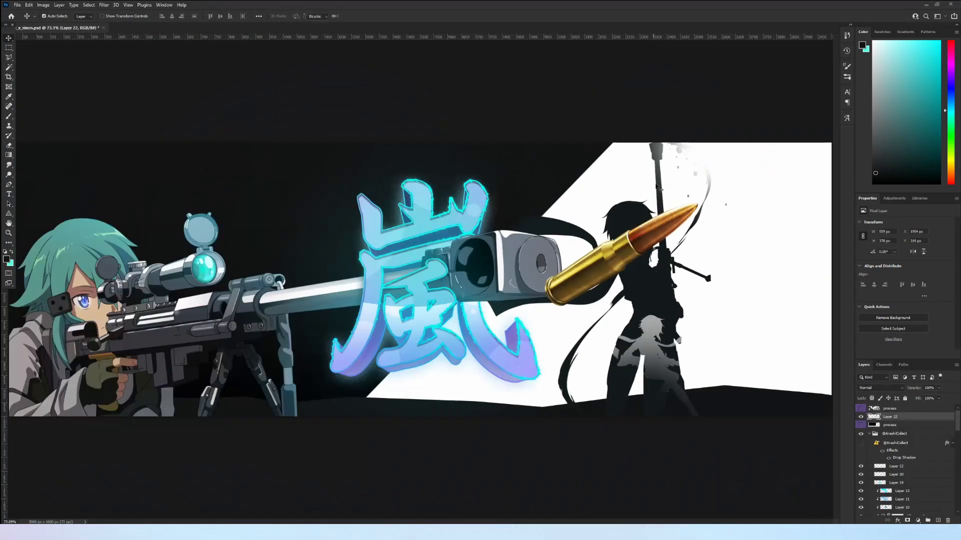
pyautogui.moveTo(668, 176); pyautogui.dragTo(683, 190)
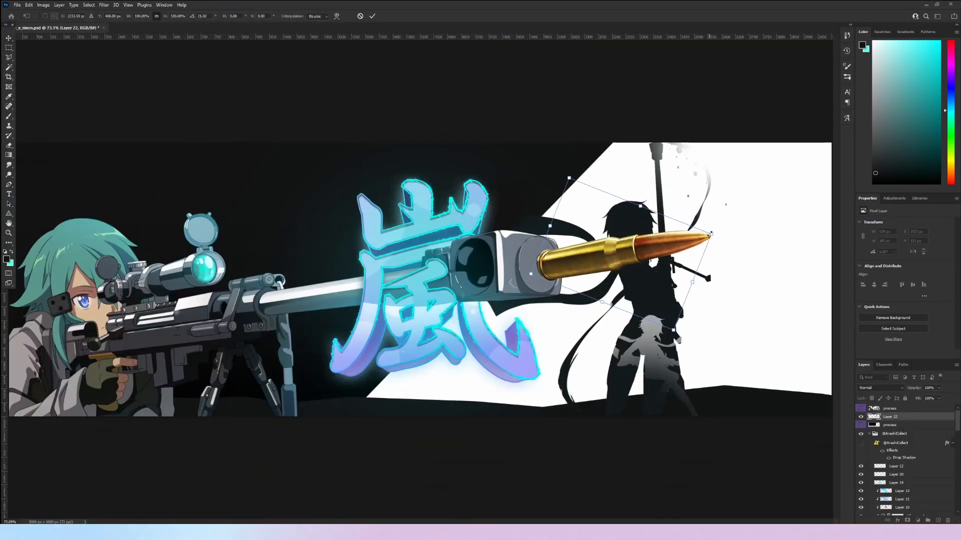
pyautogui.moveTo(711, 235); pyautogui.dragTo(647, 255)
pyautogui.press('Return')
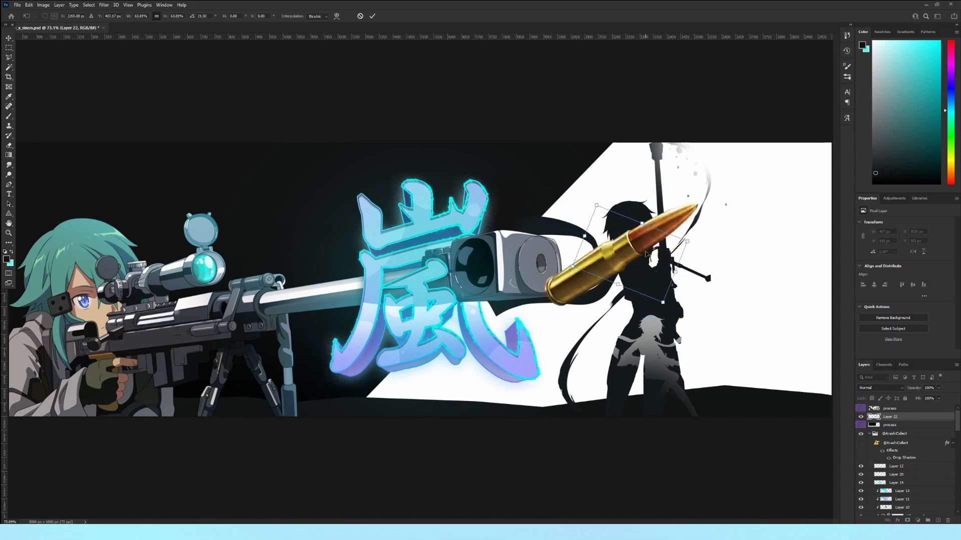
# Add a Color Overlay to the bullet on Layer 22 in light blue #a8e5f9 sampled from the kanji.
pyautogui.doubleClick(917, 419)
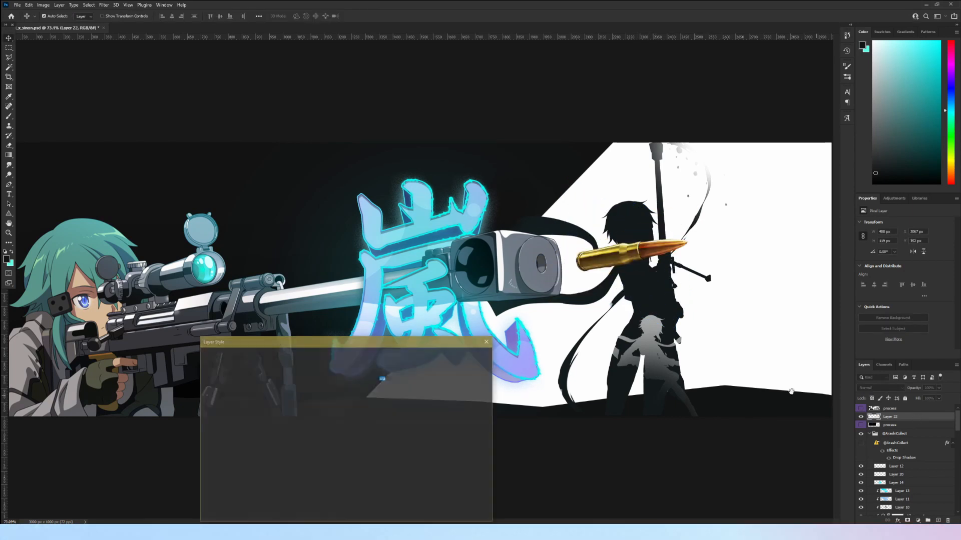
pyautogui.click(223, 454)
pyautogui.click(381, 371)
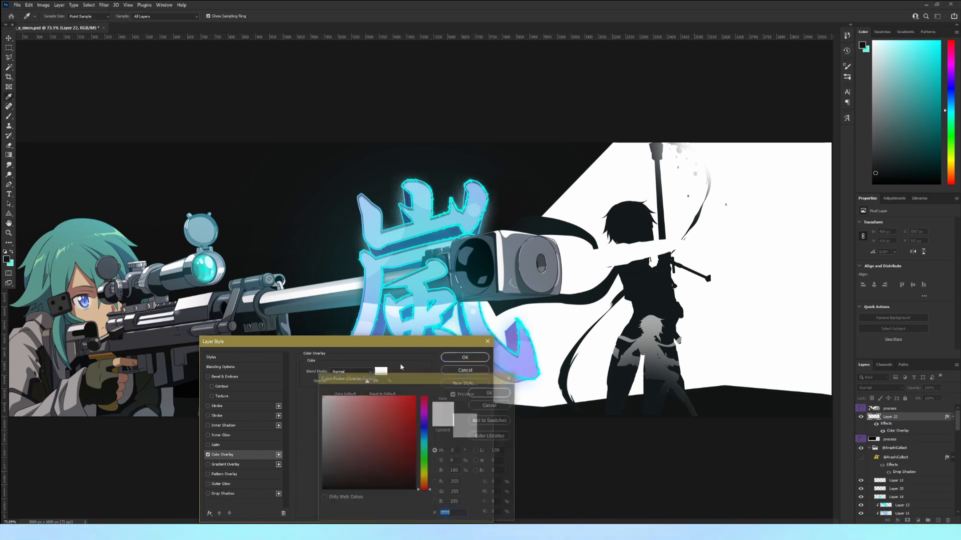
pyautogui.click(482, 312)
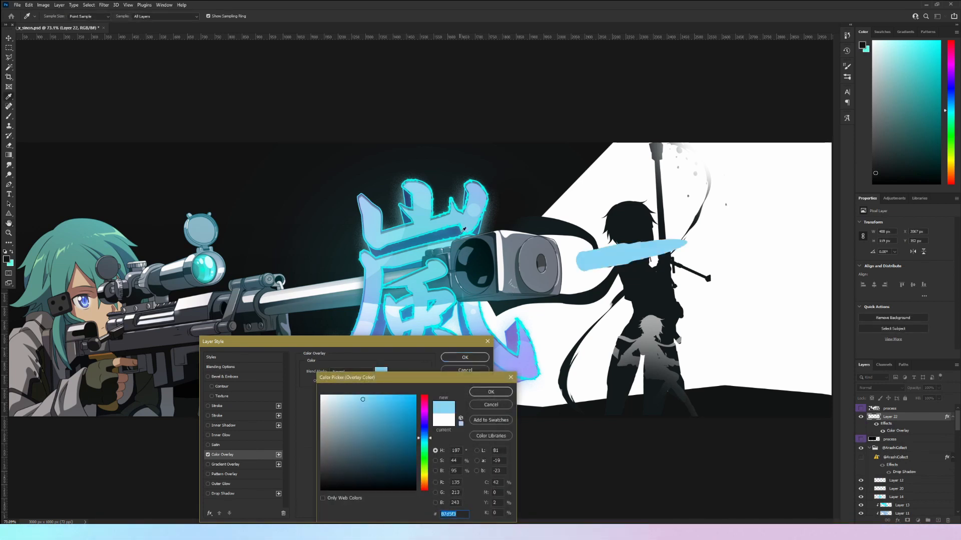
pyautogui.click(470, 312)
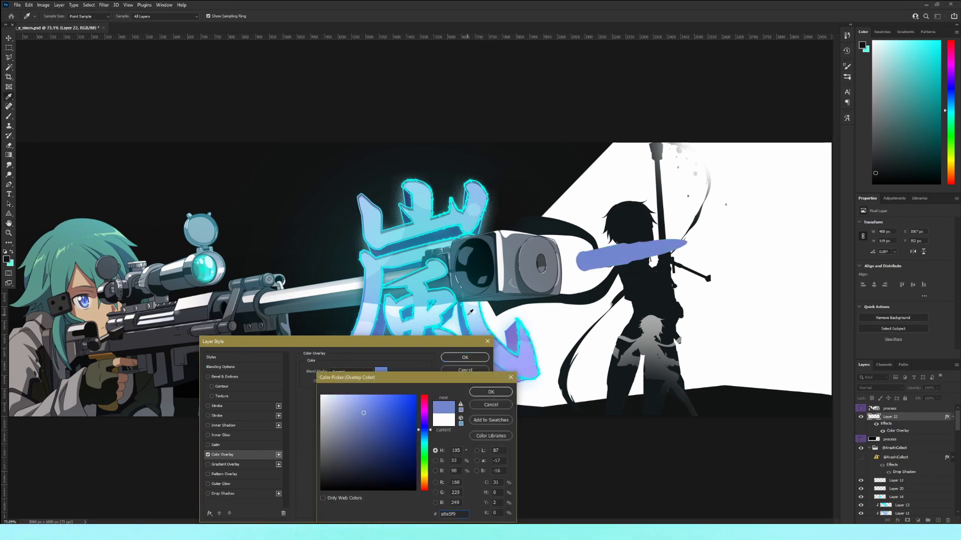
pyautogui.press('Return')
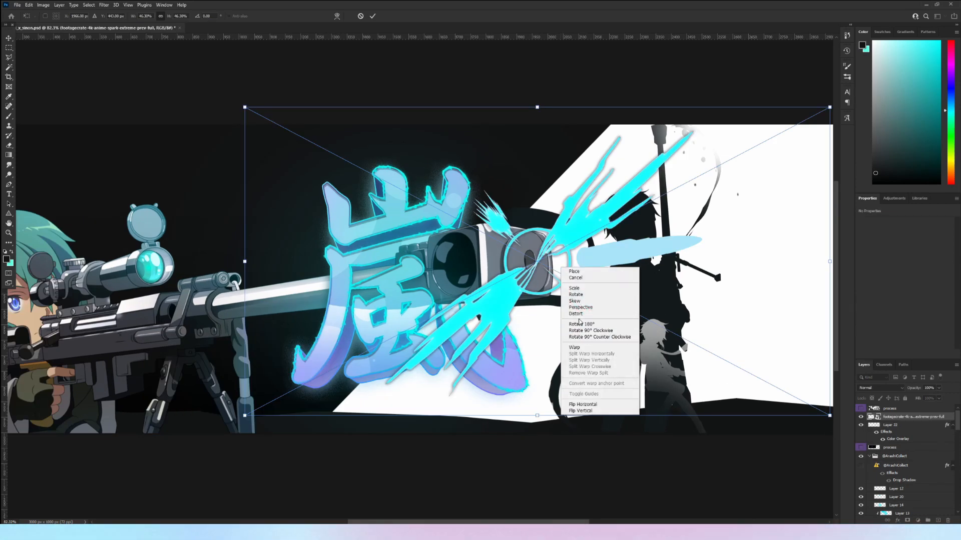
# Distort the placed anime spark image with Perspective, tilt it slightly and center its ring on the rifle's muzzle.
pyautogui.click(581, 308)
pyautogui.scroll(-5, 611, 302)
pyautogui.moveTo(693, 177); pyautogui.dragTo(666, 176)
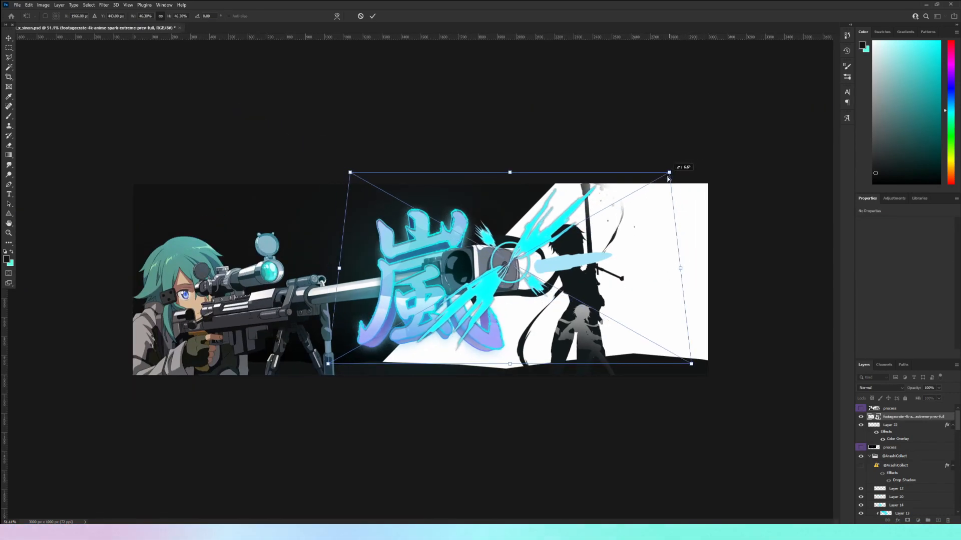
pyautogui.moveTo(328, 365); pyautogui.dragTo(330, 396)
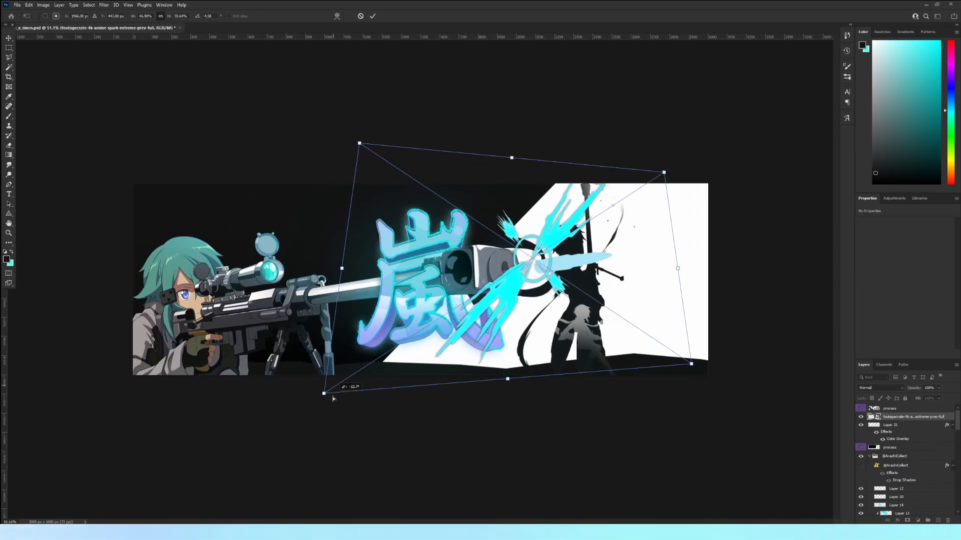
pyautogui.moveTo(512, 269); pyautogui.dragTo(483, 280)
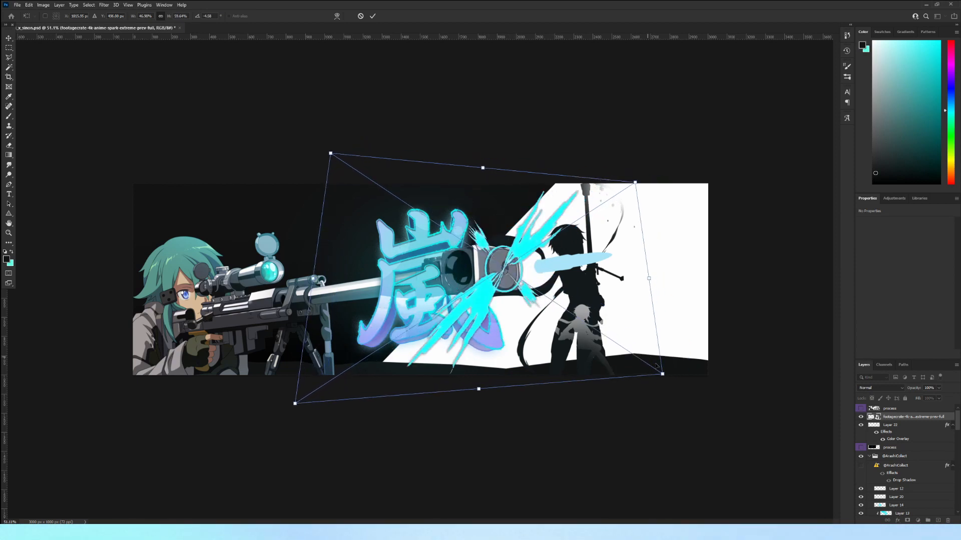
pyautogui.moveTo(659, 373); pyautogui.dragTo(664, 376)
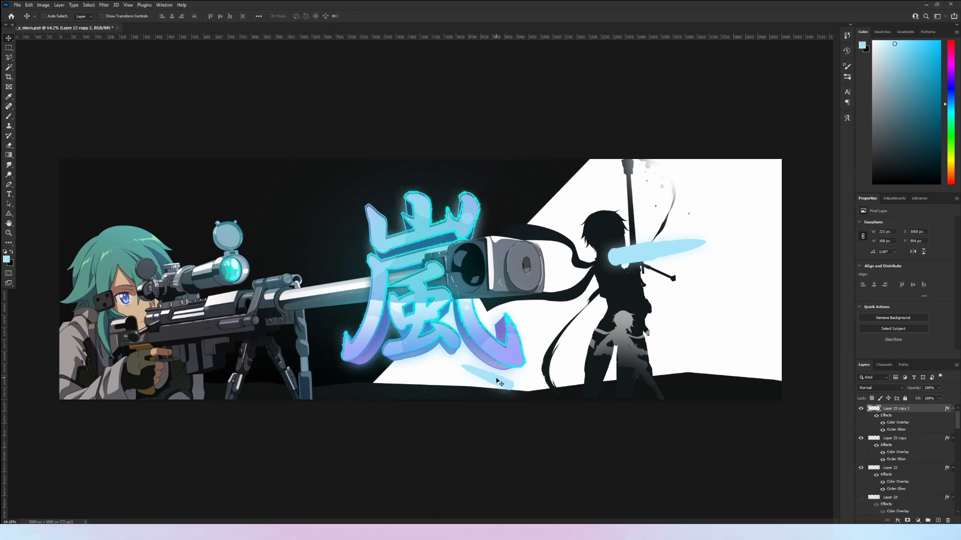
# Adjust the blue streak copy below the kanji and paint a soft light-blue glow on Layer 27 behind the sniper's rifle.
pyautogui.rightClick(437, 370)
pyautogui.click(447, 356)
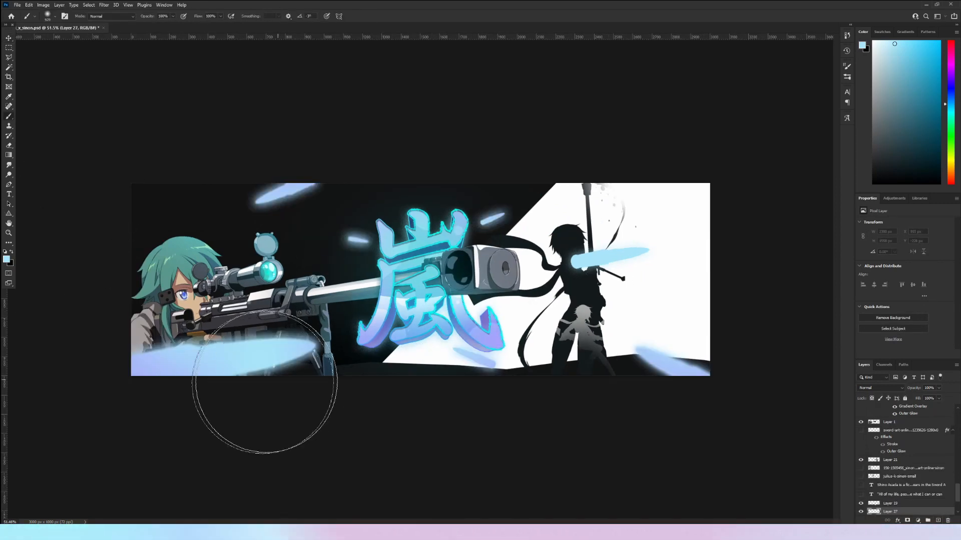
pyautogui.moveTo(264, 321)
pyautogui.mouseDown()
pyautogui.moveTo(311, 332)
pyautogui.moveTo(290, 332)
pyautogui.mouseUp()
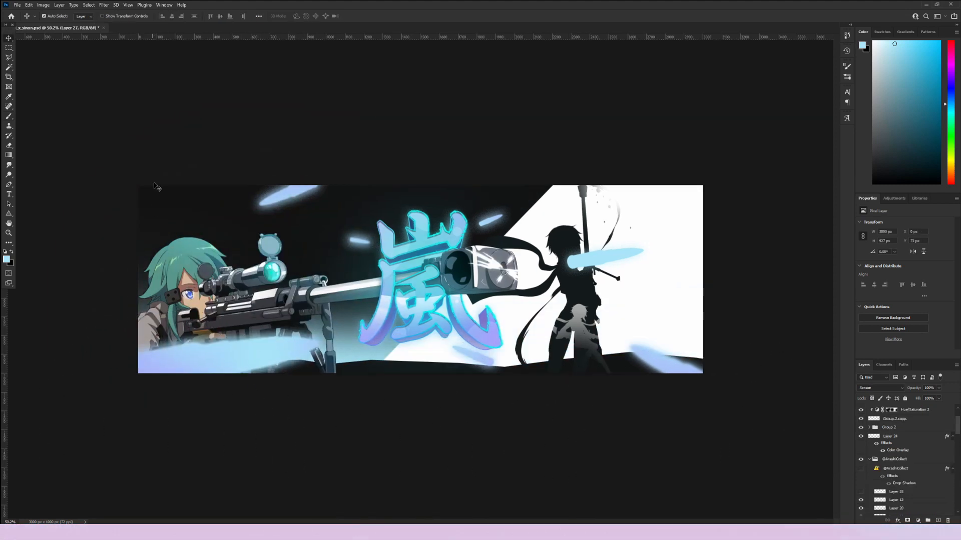
# On Layer 28, draw small circular selections with the Elliptical Marquee over the dark background and fill them with white.
pyautogui.press('m')
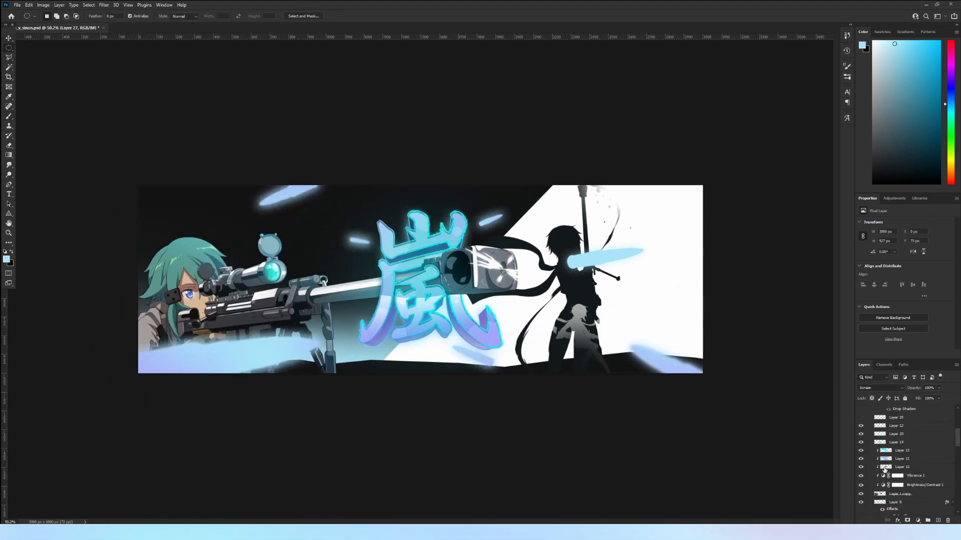
pyautogui.scroll(-5, 894, 478)
pyautogui.scroll(-2, 901, 490)
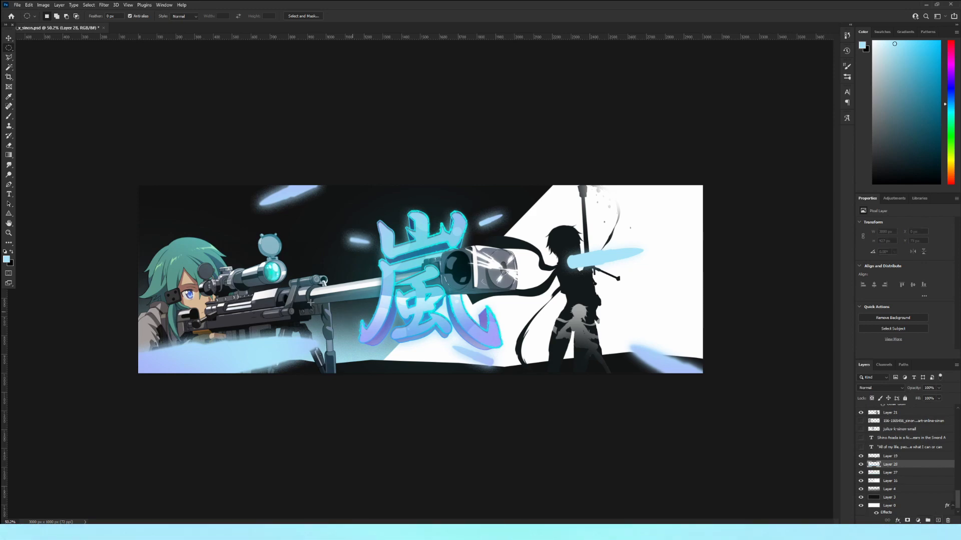
pyautogui.click(5, 252)
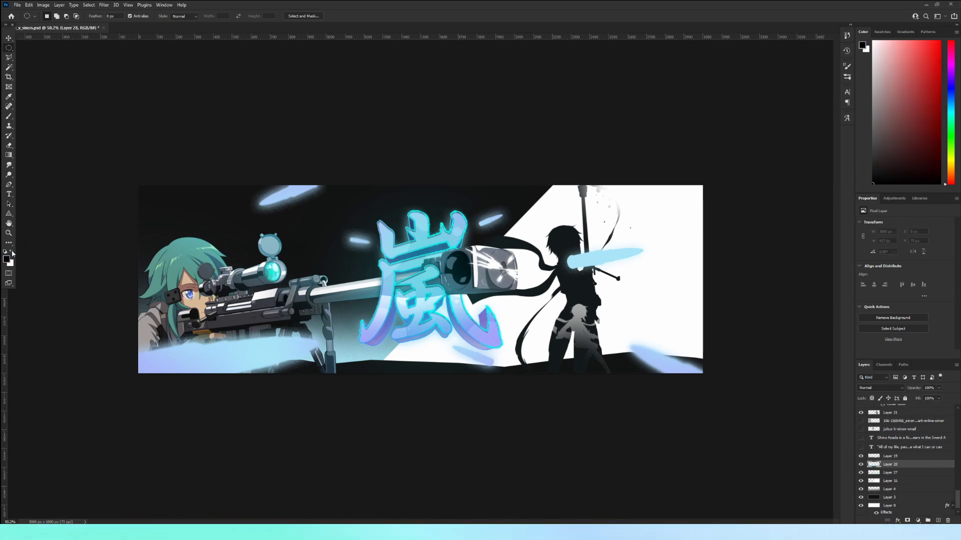
pyautogui.click(11, 252)
pyautogui.scroll(5, 125, 190)
pyautogui.moveTo(124, 182); pyautogui.dragTo(129, 188)
pyautogui.hotkey('alt', 'BackSpace')
pyautogui.scroll(-5, 281, 246)
pyautogui.moveTo(281, 246); pyautogui.dragTo(283, 249)
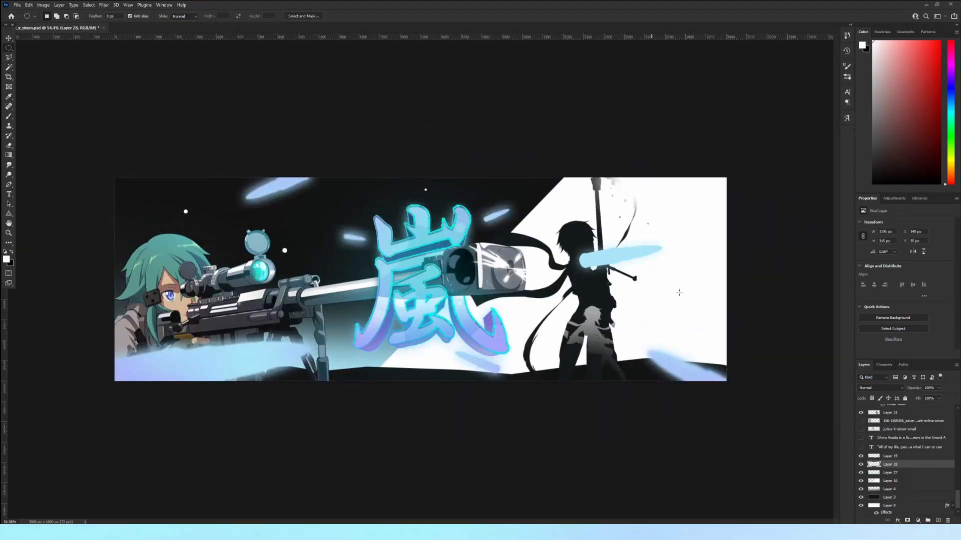
# Move Layer 28 up into the kanji's group, then add small circular selections over the kanji and fill them with white as floating particles.
pyautogui.moveTo(889, 464); pyautogui.dragTo(895, 474)
pyautogui.scroll(6, 370, 228)
pyautogui.moveTo(377, 228); pyautogui.dragTo(390, 241)
pyautogui.hotkey('alt', 'BackSpace')
pyautogui.moveTo(408, 376); pyautogui.dragTo(419, 386)
pyautogui.moveTo(414, 380); pyautogui.dragTo(255, 237)
pyautogui.moveTo(526, 371); pyautogui.dragTo(536, 382)
pyautogui.hotkey('alt', 'BackSpace')
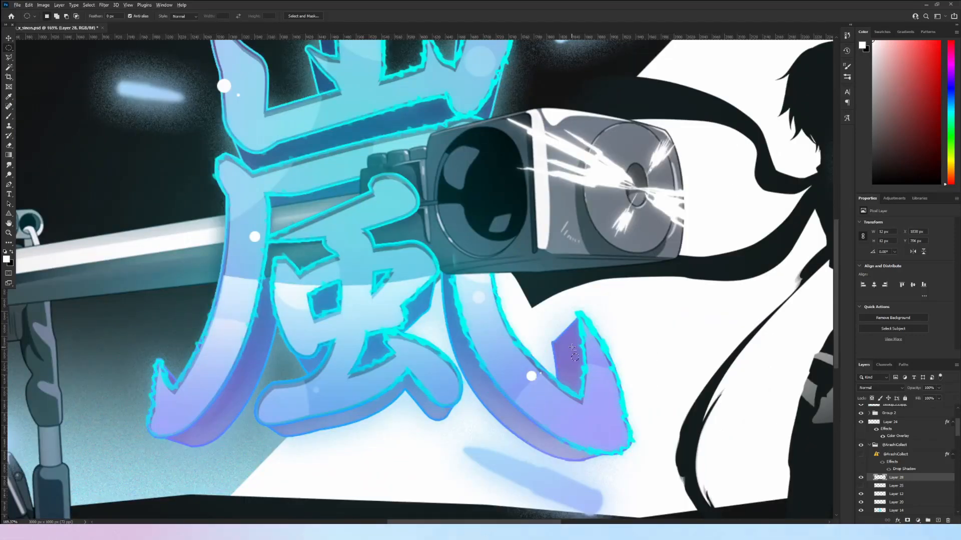
pyautogui.scroll(-7, 573, 350)
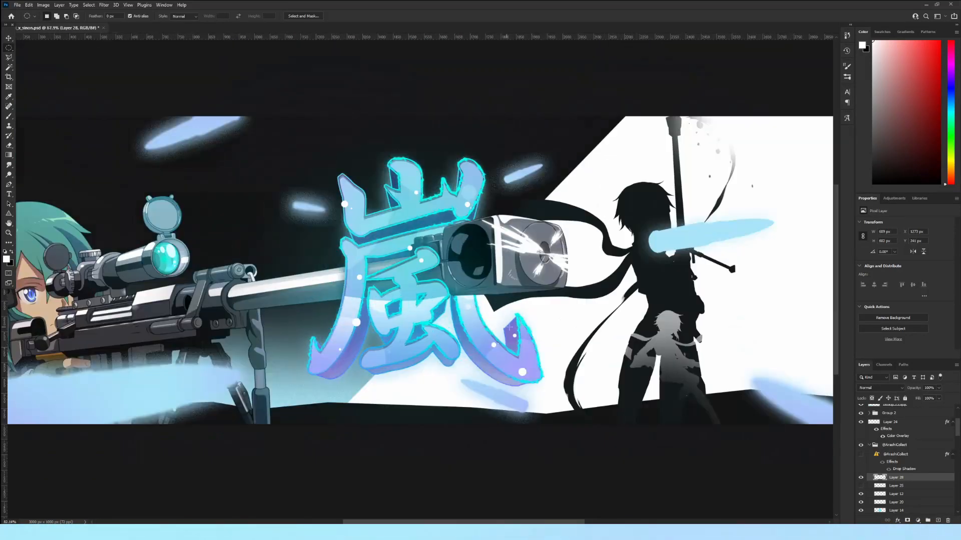
# Duplicate the white particle layer, adjust the layer style and free-transform the result.
pyautogui.hotkey('ctrl', 'j')
pyautogui.doubleClick(923, 477)
pyautogui.click(230, 454)
pyautogui.click(382, 369)
pyautogui.click(489, 393)
pyautogui.click(468, 356)
pyautogui.hotkey('ctrl', 't')
pyautogui.click(471, 475)
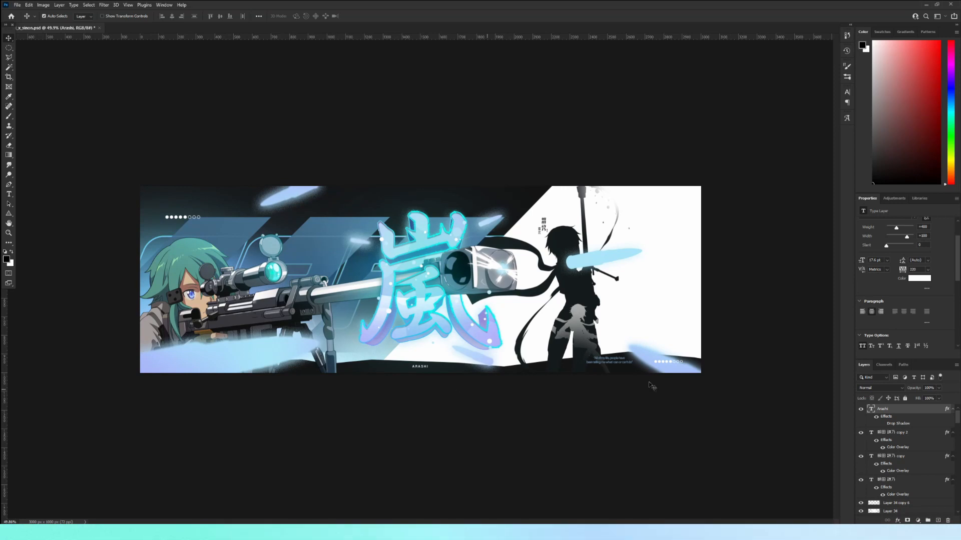
# Select every layer from the Arashi text down to the bottom background and stamp them into one merged layer.
pyautogui.scroll(-5, 919, 445)
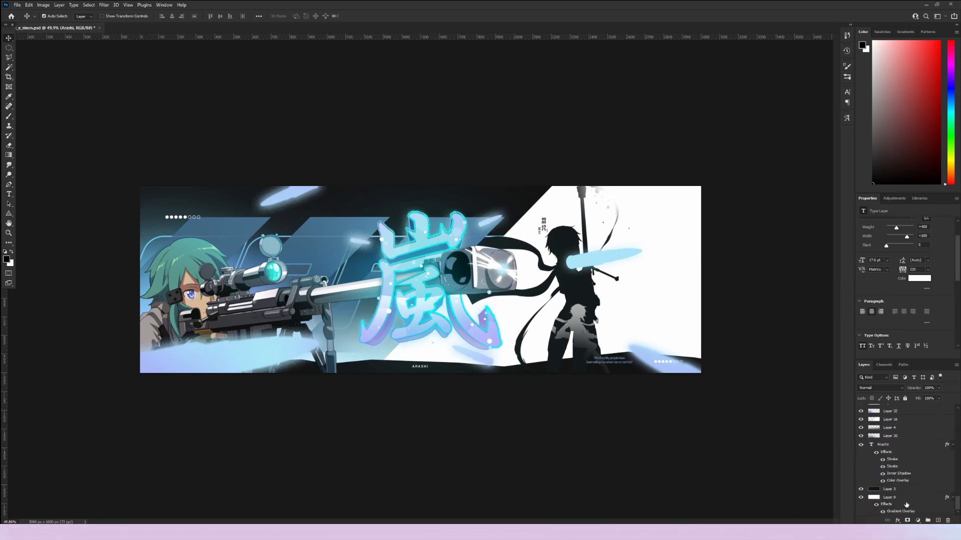
pyautogui.keyDown('shift'); pyautogui.click(918, 498); pyautogui.keyUp('shift')
pyautogui.scroll(15, 917, 486)
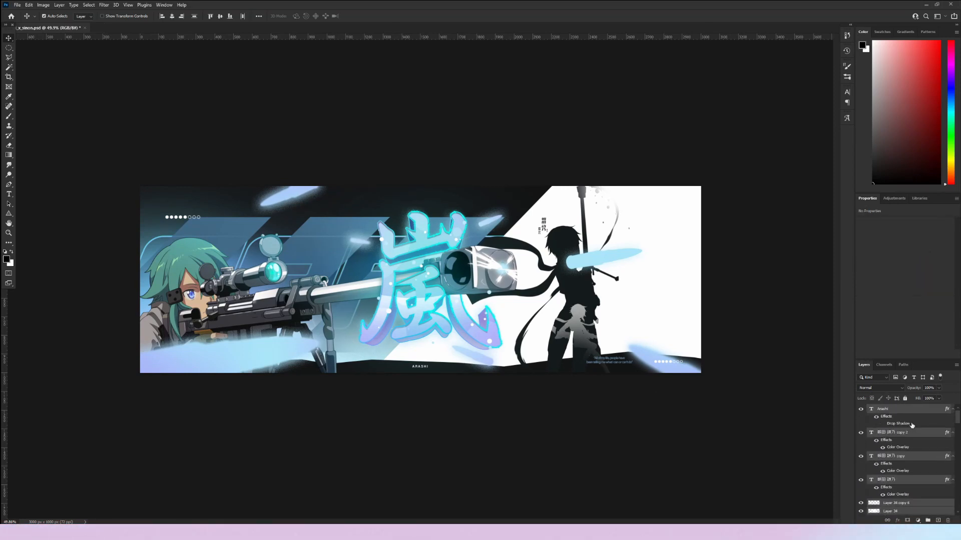
pyautogui.hotkey('ctrl', 'alt', 'e')
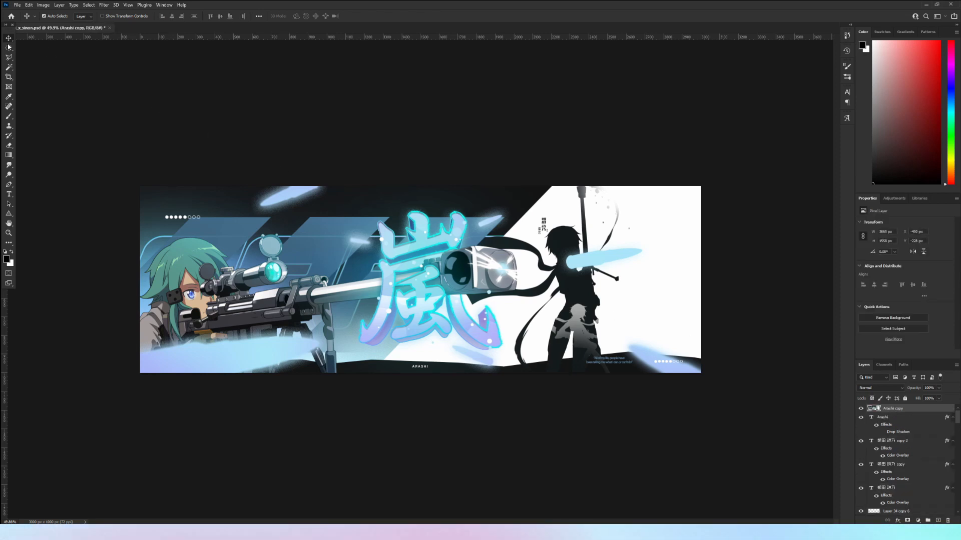
# Copy the canvas area of the merged image to a new layer, delete the oversized merged layer and duplicate the trimmed one.
pyautogui.hotkey('shift', 'm')
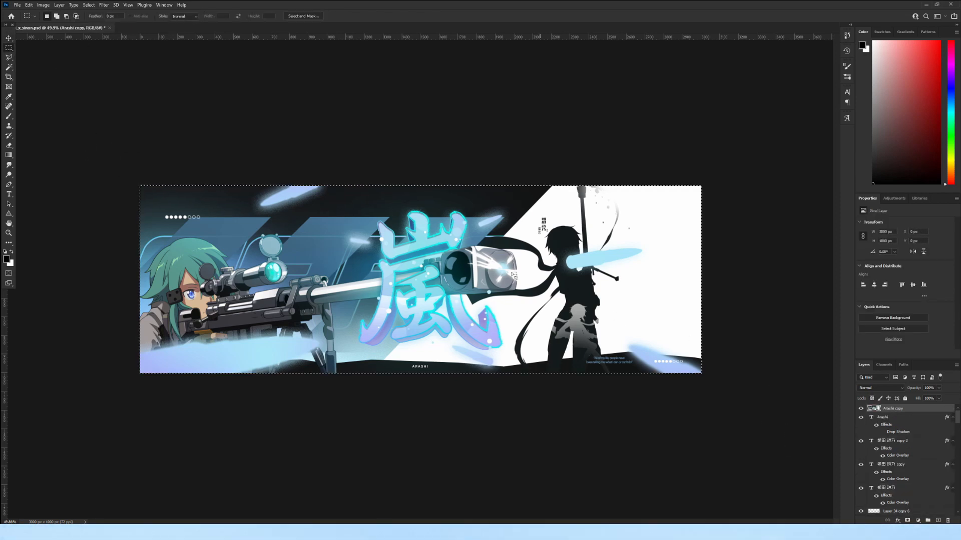
pyautogui.rightClick(513, 275)
pyautogui.click(540, 328)
pyautogui.click(893, 417)
pyautogui.press('Delete')
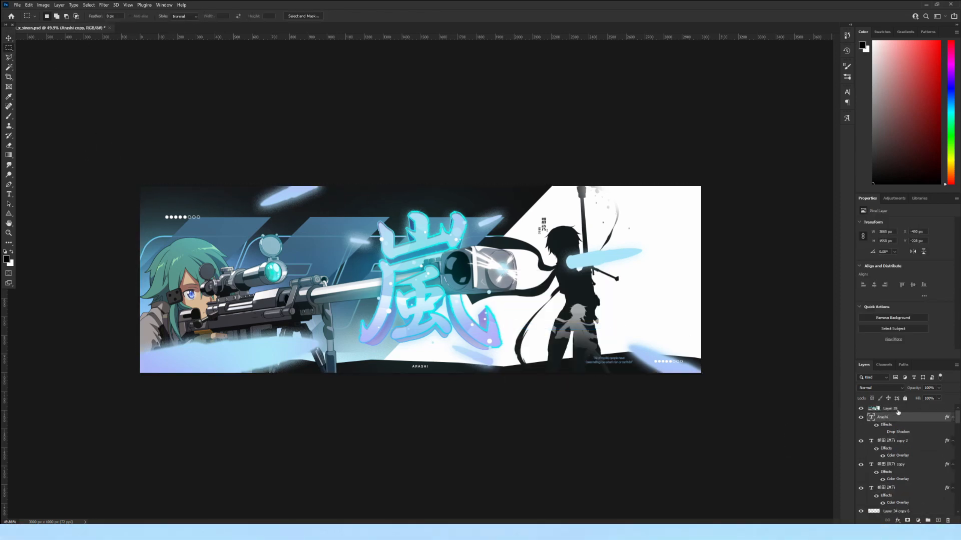
pyautogui.hotkey('ctrl', 'j')
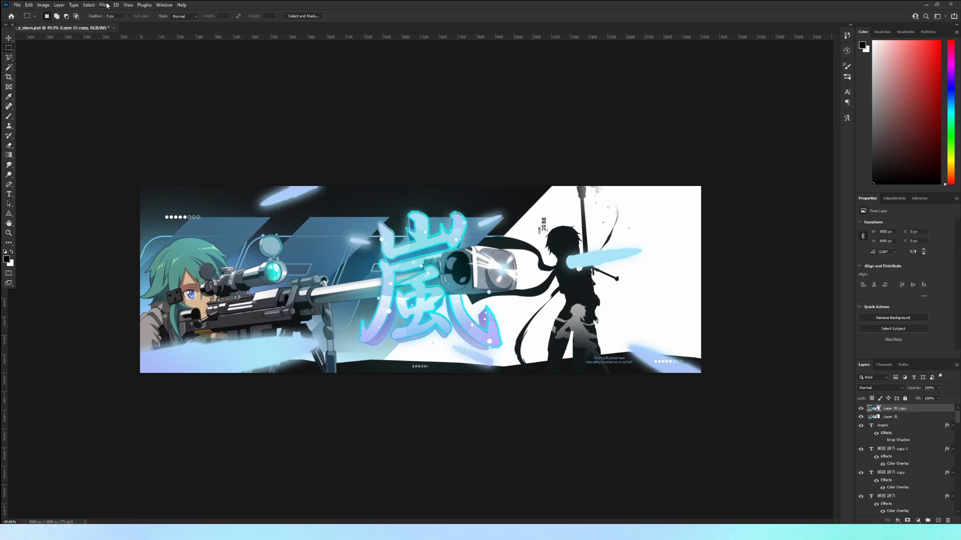
# Color-grade the merged banner copies with the Camera Raw Filter, opening the Color Mixer and trying the PD04 Yellow portrait preset.
pyautogui.click(106, 5)
pyautogui.click(125, 62)
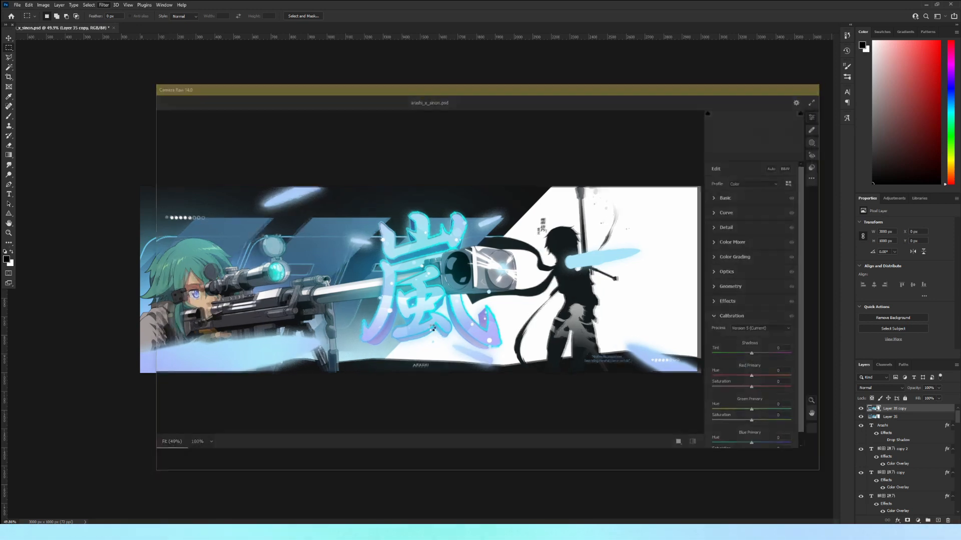
pyautogui.click(737, 242)
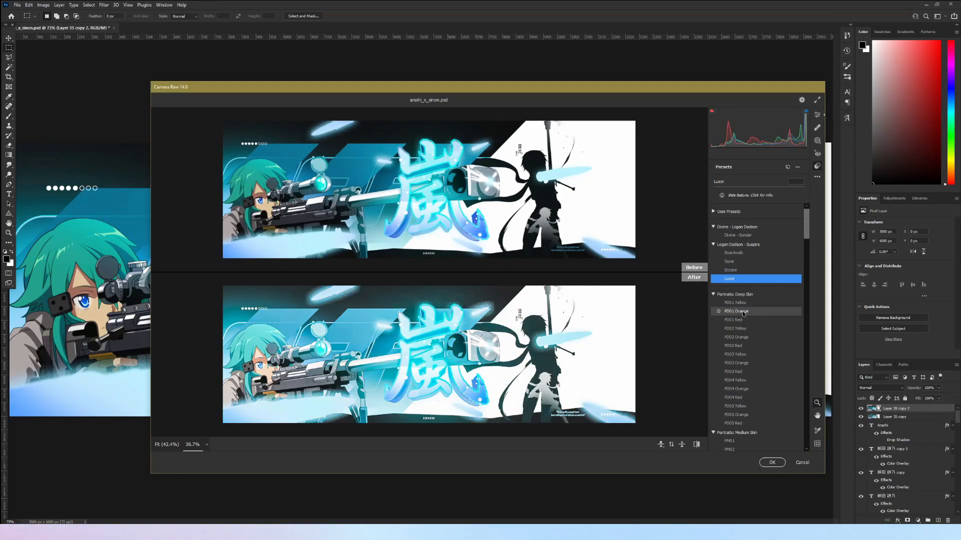
pyautogui.click(736, 381)
pyautogui.scroll(-10, 734, 400)
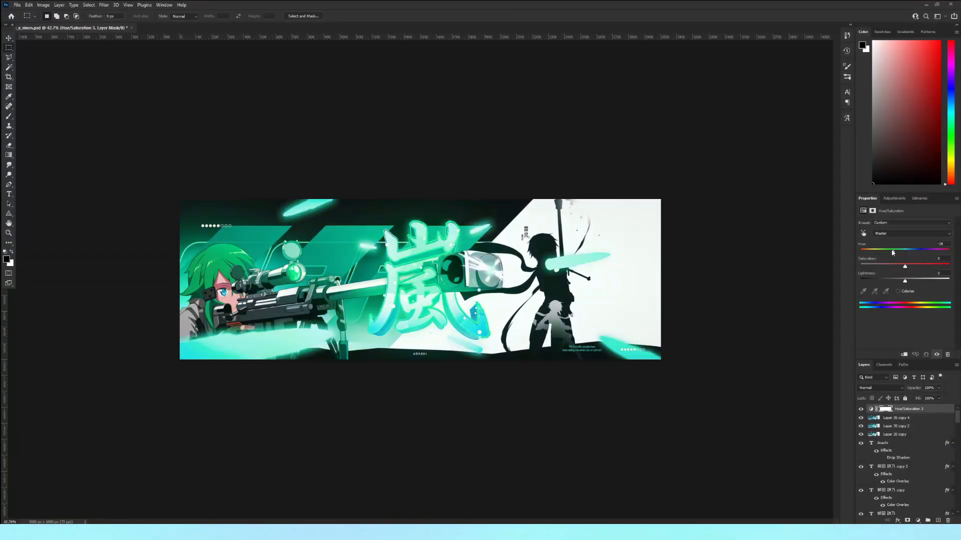
# Shift the master hue of the Hue/Saturation 3 adjustment from green to deep blue.
pyautogui.moveTo(892, 253); pyautogui.dragTo(918, 256)
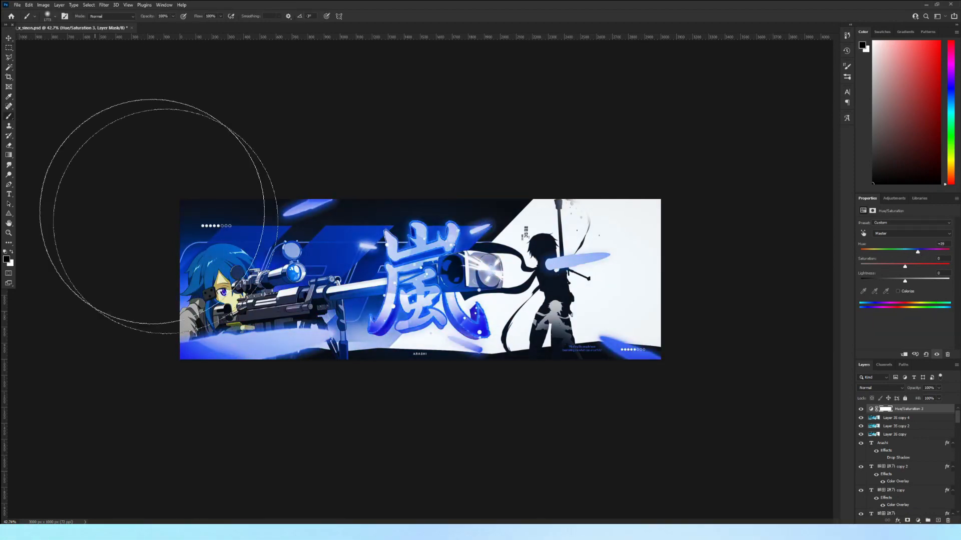
pyautogui.scroll(4, 465, 370)
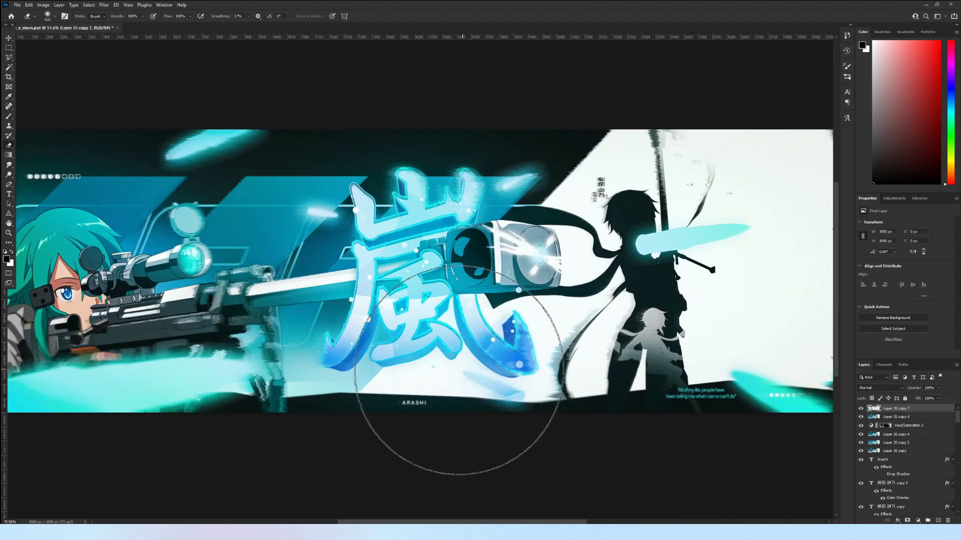
# Erase the distorted effect on Layer 35 copy 7 over the rifle, kanji and muzzle area and around the silhouetted character.
pyautogui.scroll(-1, 365, 377)
pyautogui.moveTo(343, 356)
pyautogui.mouseDown()
pyautogui.moveTo(307, 353)
pyautogui.moveTo(274, 317)
pyautogui.mouseUp()
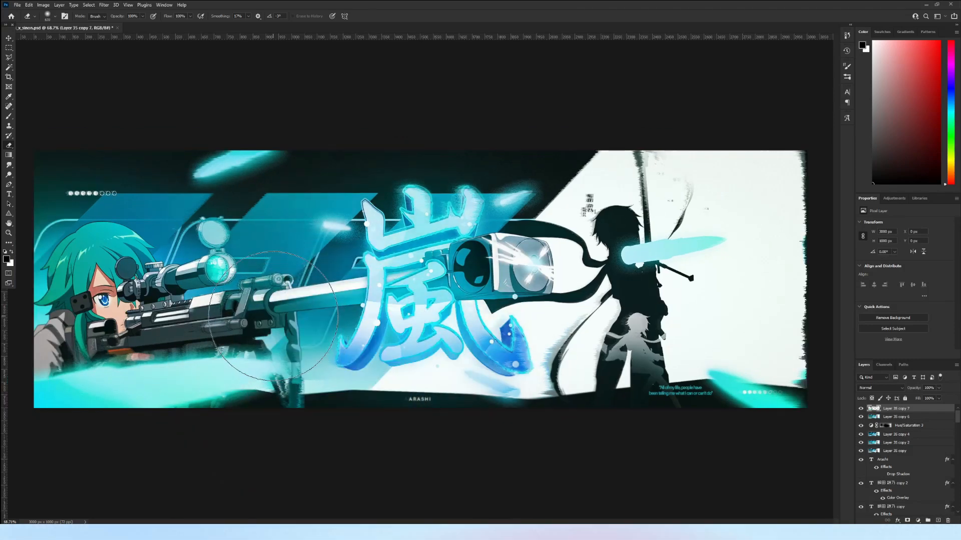
pyautogui.scroll(-2, 464, 316)
pyautogui.scroll(3, 702, 261)
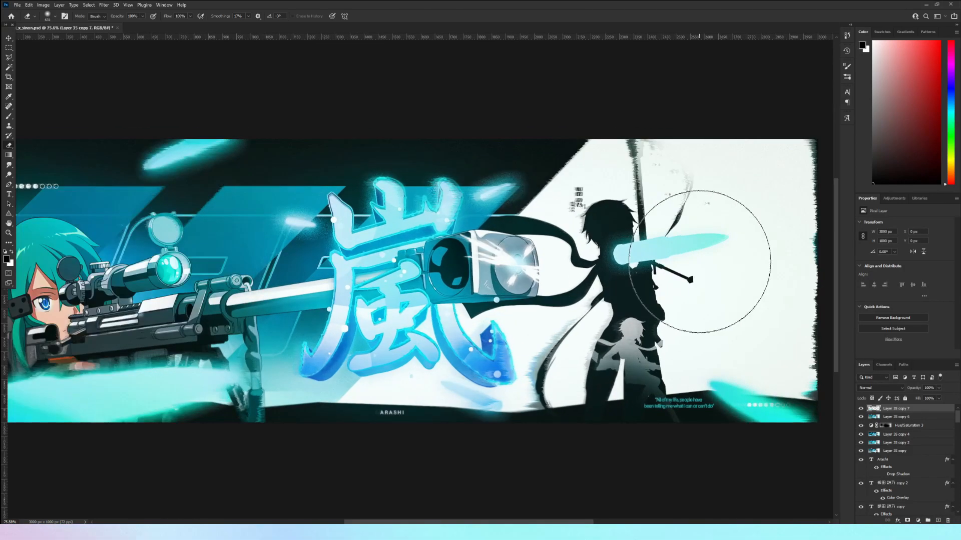
pyautogui.moveTo(702, 254); pyautogui.dragTo(503, 233)
pyautogui.scroll(-2, 623, 381)
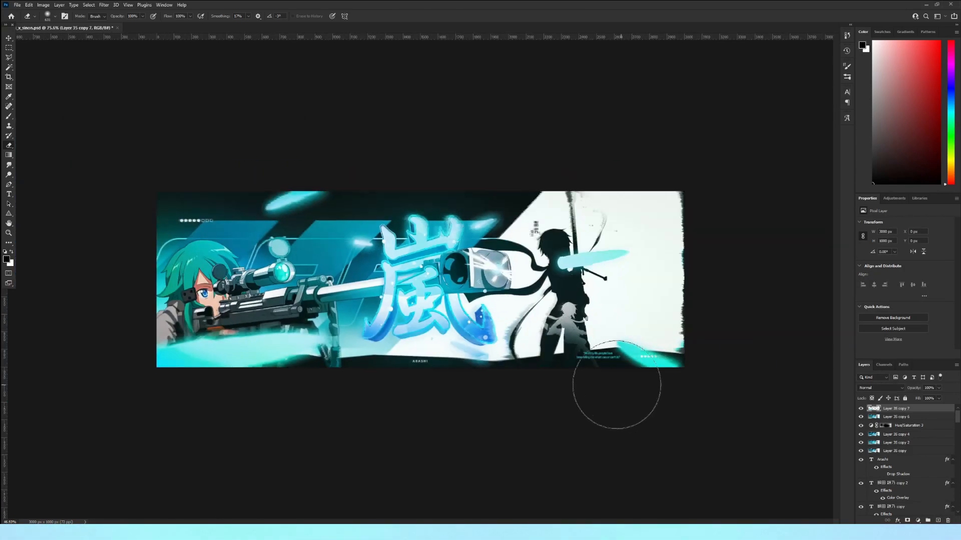